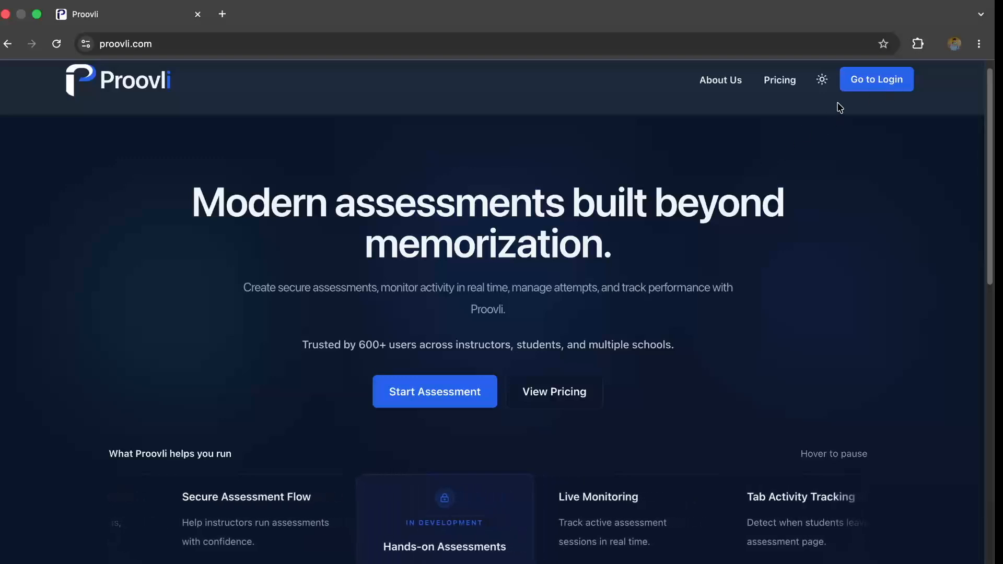
- Go to the login page and sign in with Google
{"action": "left_click", "coordinate": [847, 88]}
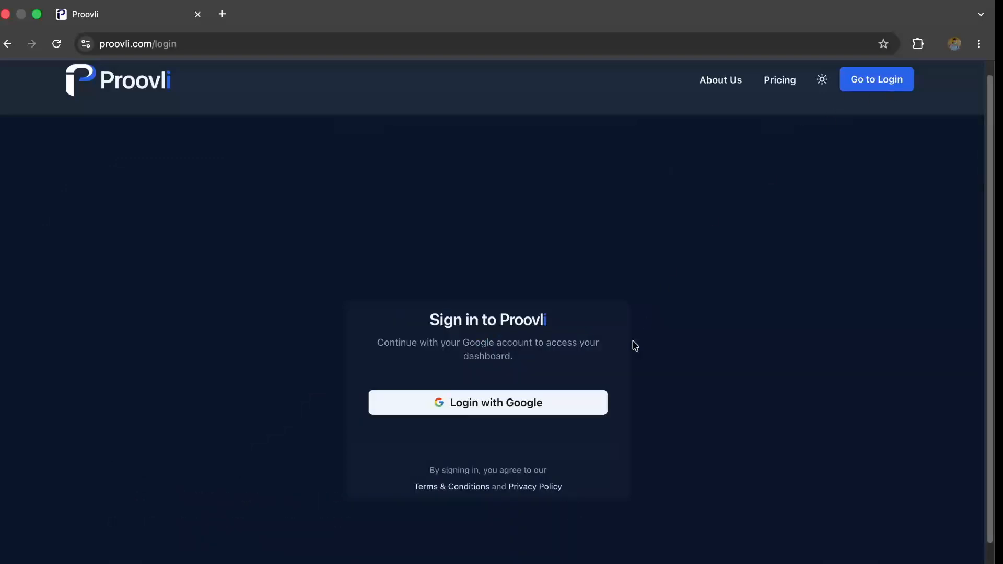
{"action": "left_click", "coordinate": [578, 412]}
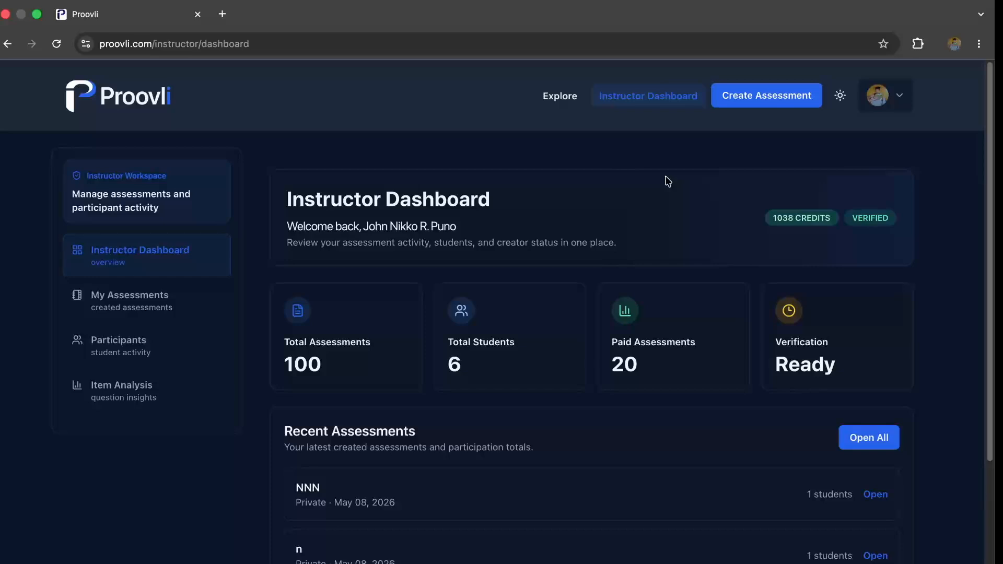
- Look through My Assessments, Participants and Item Analysis, and return to the Instructor Dashboard
{"action": "left_click", "coordinate": [190, 294]}
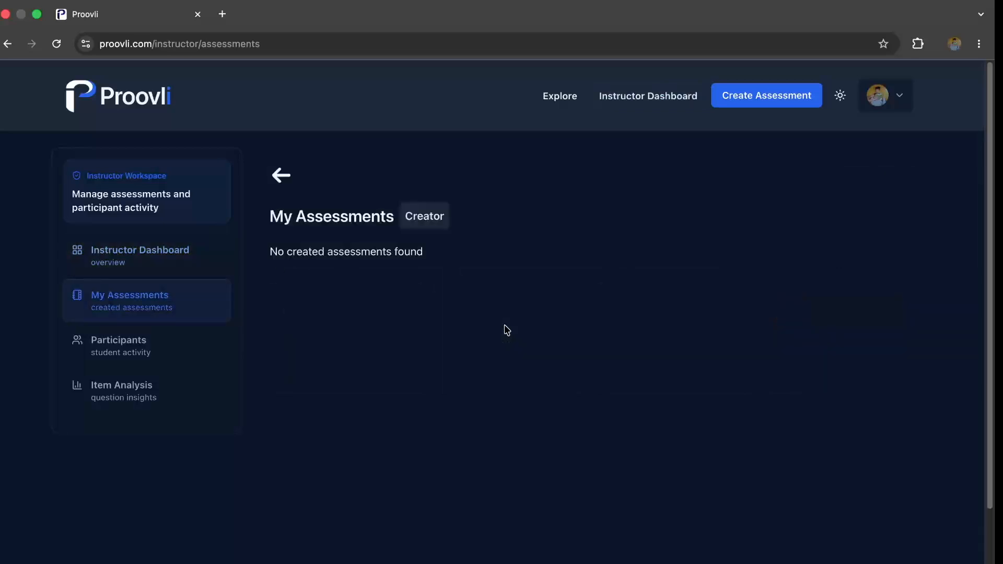
{"action": "left_click", "coordinate": [192, 346]}
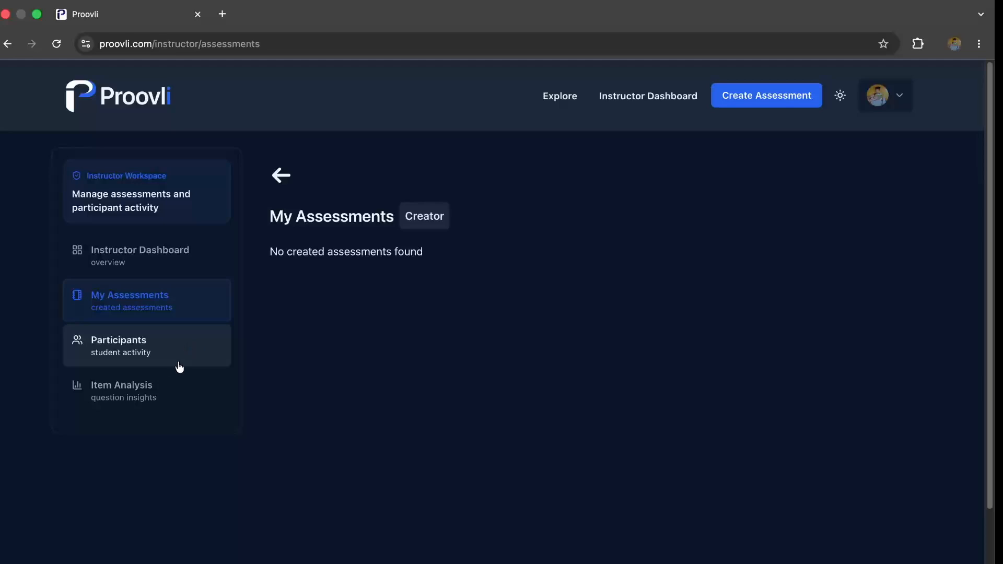
{"action": "left_click", "coordinate": [163, 395]}
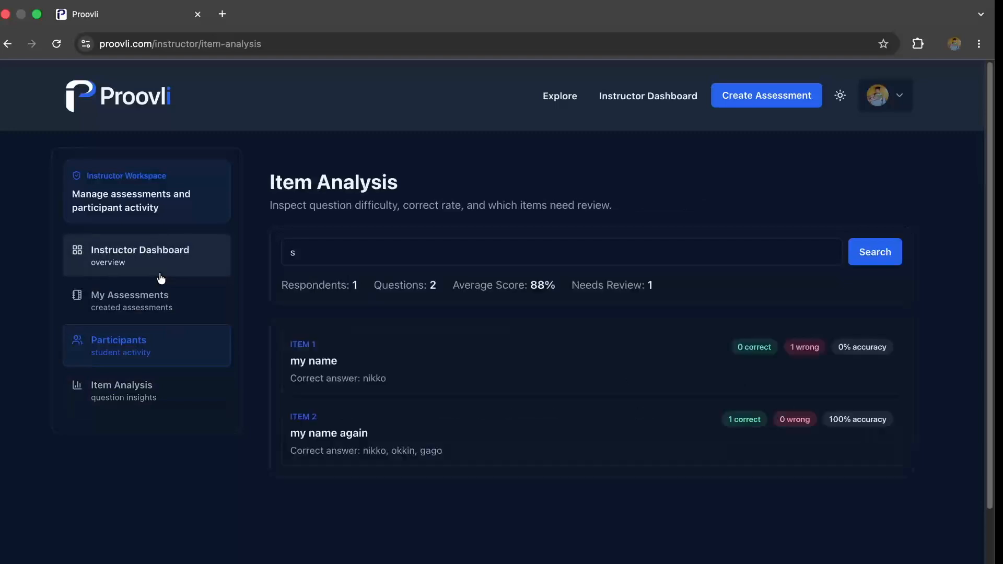
{"action": "left_click", "coordinate": [161, 278]}
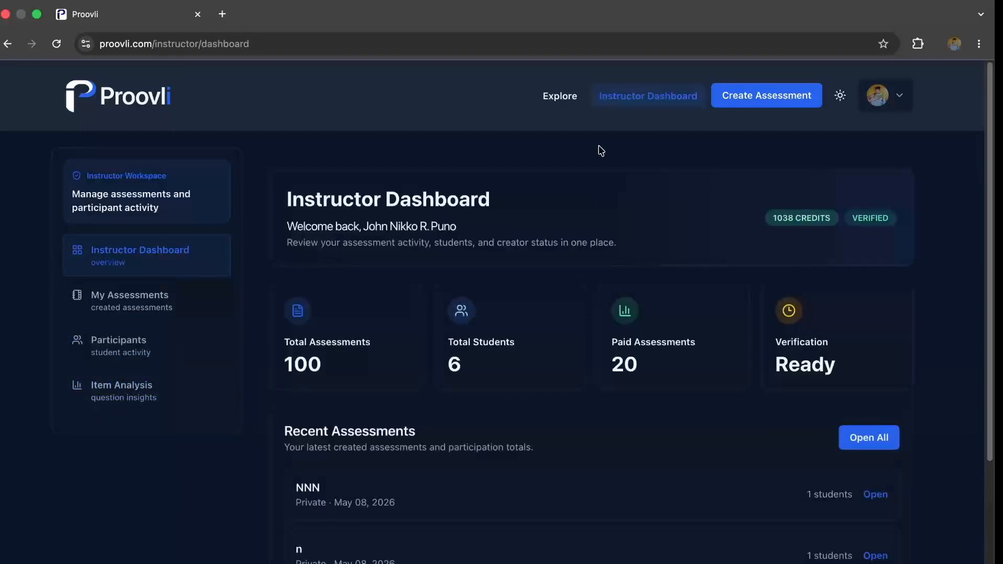
- Start a new assessment titled "1st assessment" with the description "1st ever assessment in proovli"
{"action": "left_click", "coordinate": [741, 99]}
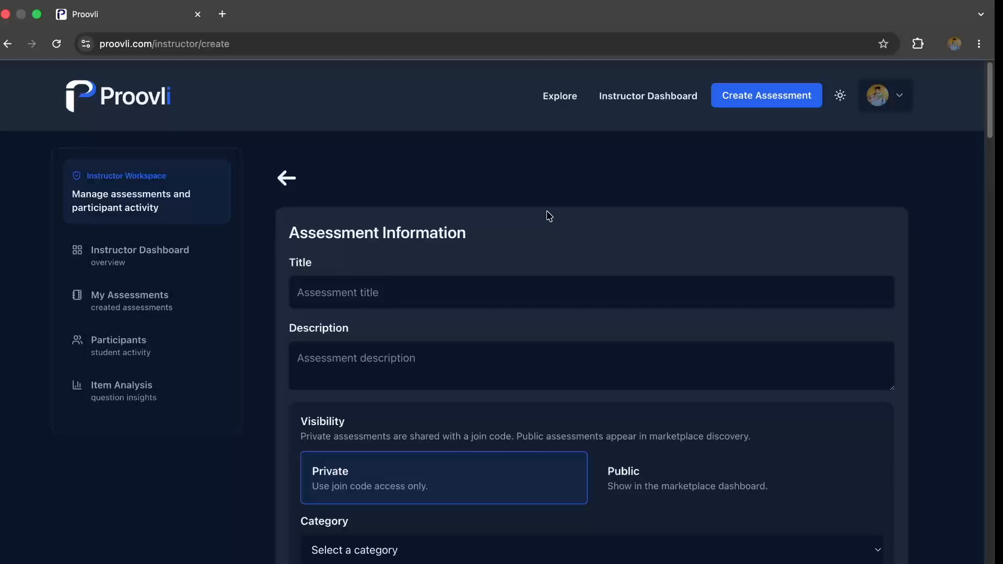
{"action": "left_click", "coordinate": [553, 278]}
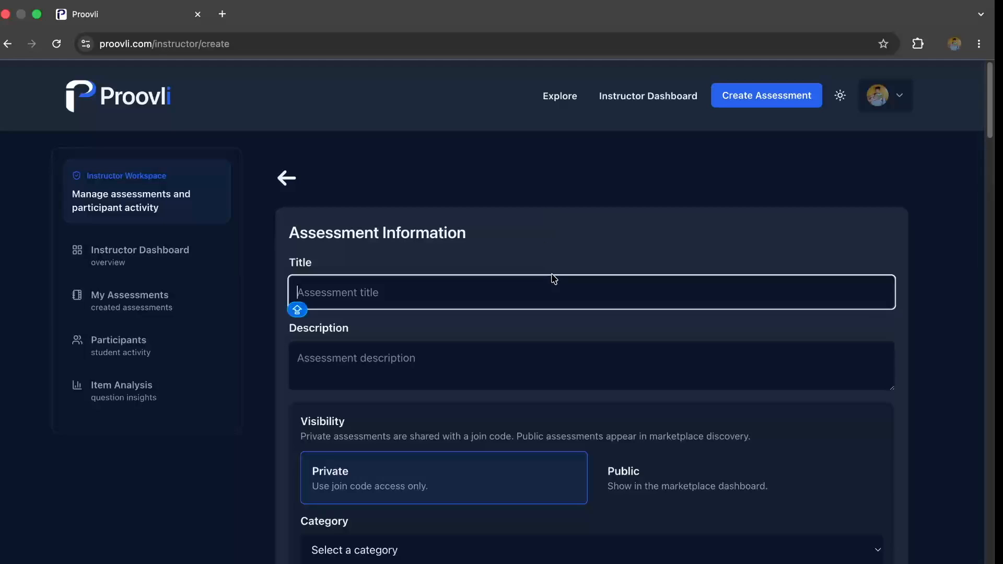
{"action": "type", "text": "1st assessment"}
{"action": "key", "text": "Tab"}
{"action": "type", "text": "1st ever assessment in "}
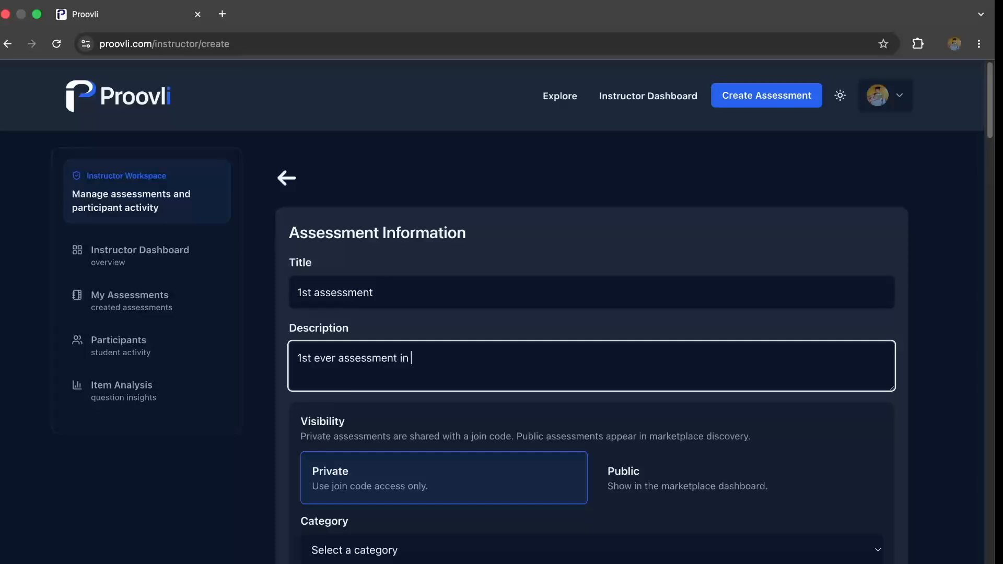
{"action": "type", "text": "proovli"}
- Set the assessment's category to Education
{"action": "scroll", "coordinate": [433, 352], "scroll_direction": "down", "scroll_amount": 3}
{"action": "left_click", "coordinate": [436, 350]}
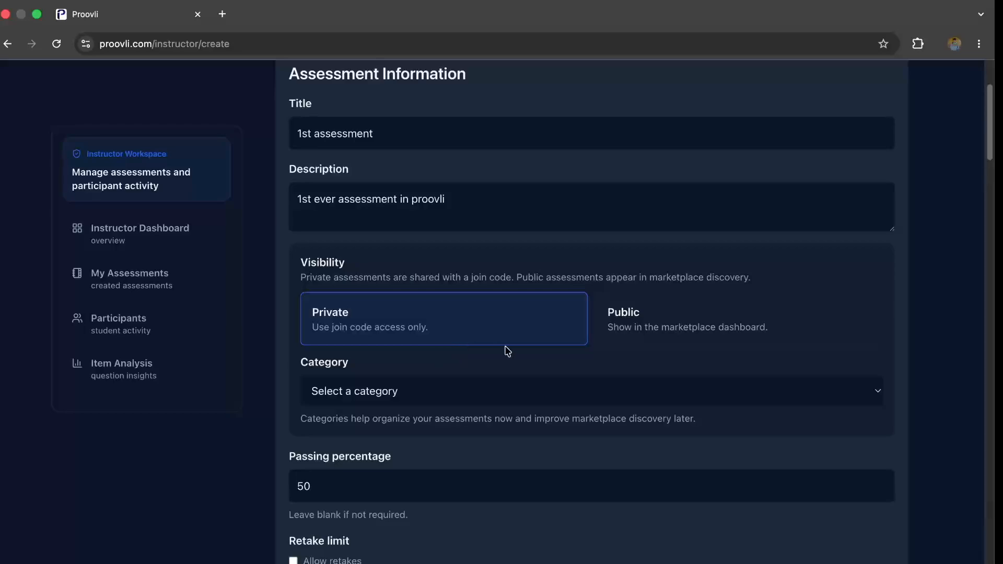
{"action": "scroll", "coordinate": [584, 381], "scroll_direction": "up", "scroll_amount": 3}
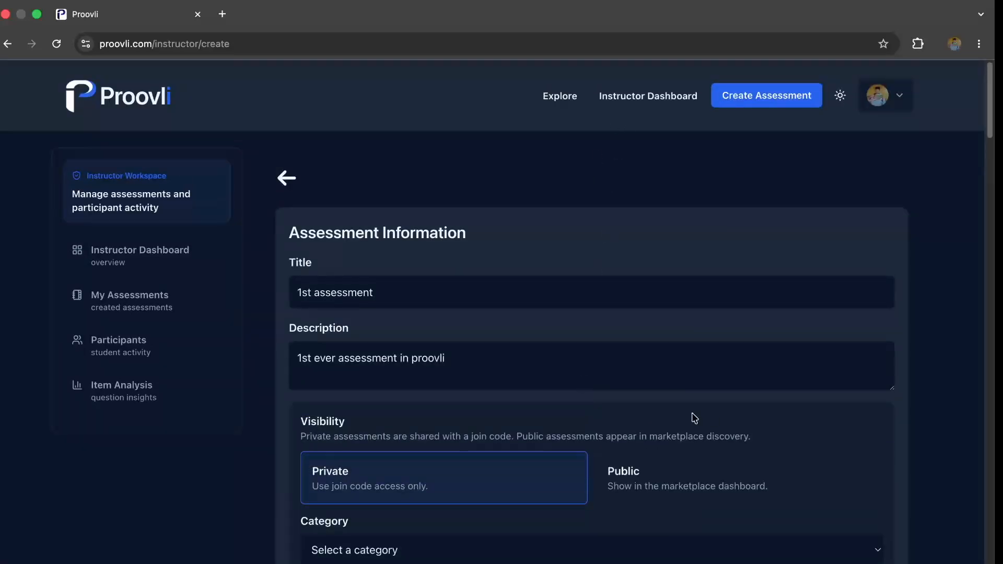
{"action": "scroll", "coordinate": [694, 418], "scroll_direction": "down", "scroll_amount": 1}
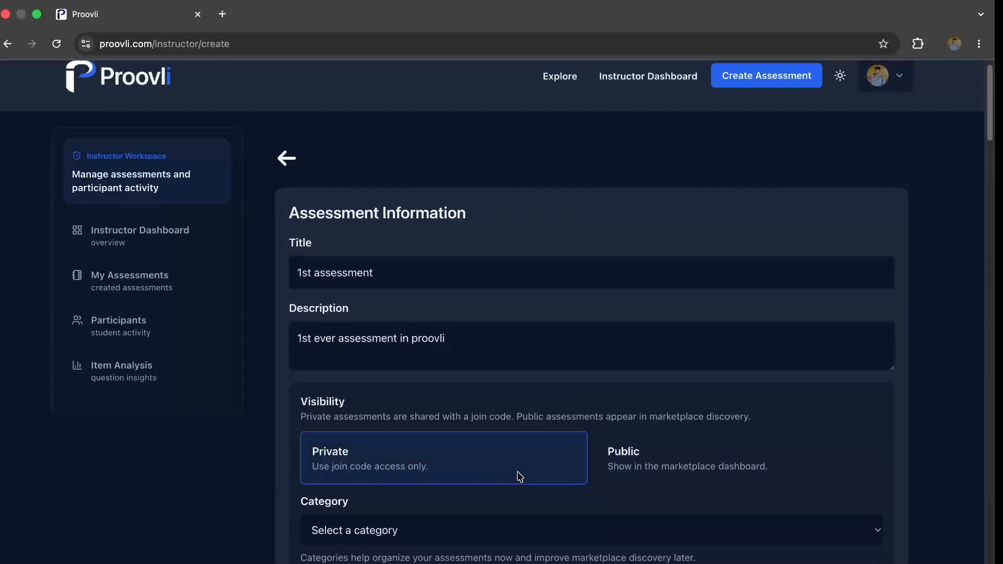
{"action": "scroll", "coordinate": [494, 540], "scroll_direction": "down", "scroll_amount": 5}
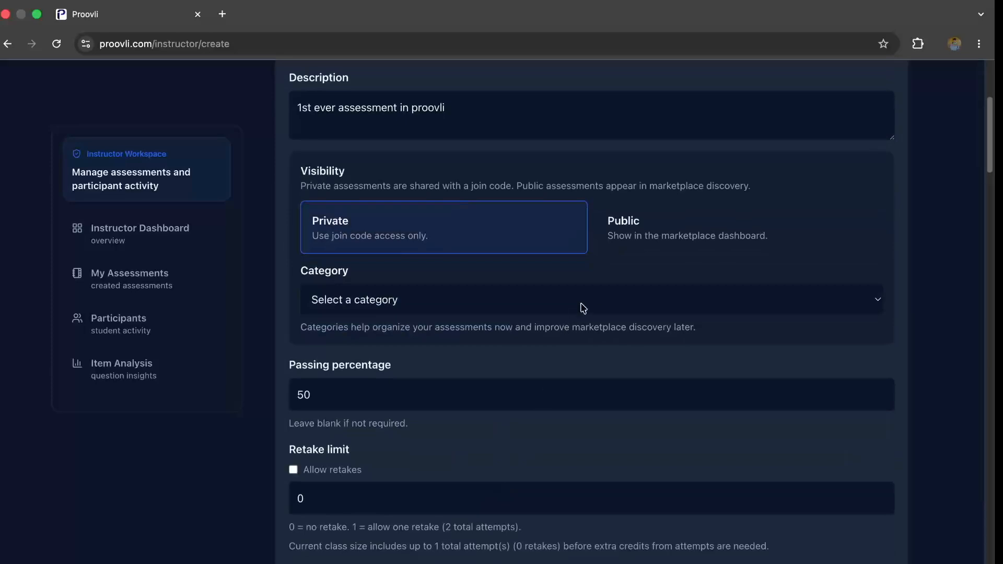
{"action": "left_click", "coordinate": [583, 308]}
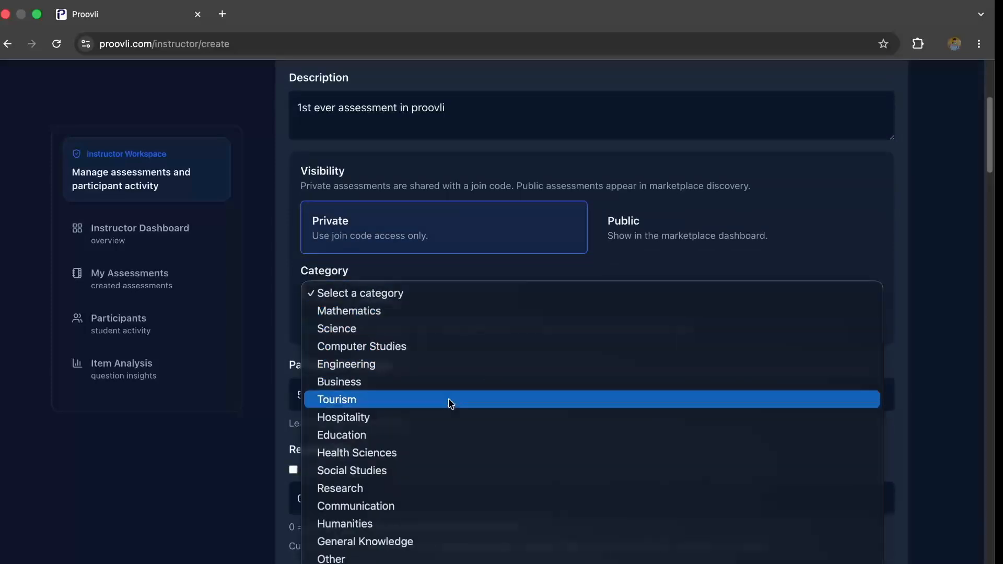
{"action": "left_click", "coordinate": [418, 434]}
- Try a student limit of 62 and restore it to 60
{"action": "scroll", "coordinate": [453, 347], "scroll_direction": "down", "scroll_amount": 1}
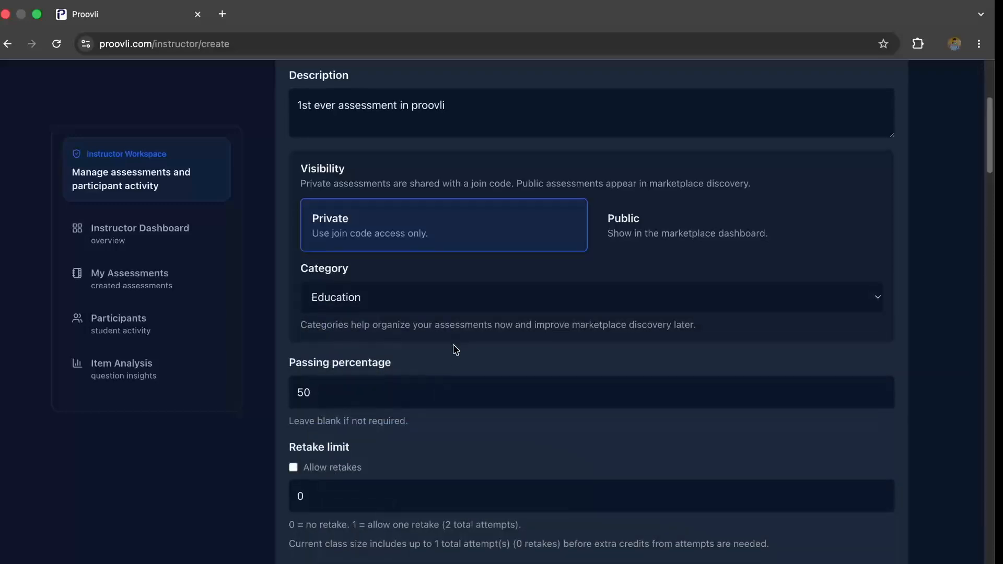
{"action": "scroll", "coordinate": [517, 402], "scroll_direction": "down", "scroll_amount": 1}
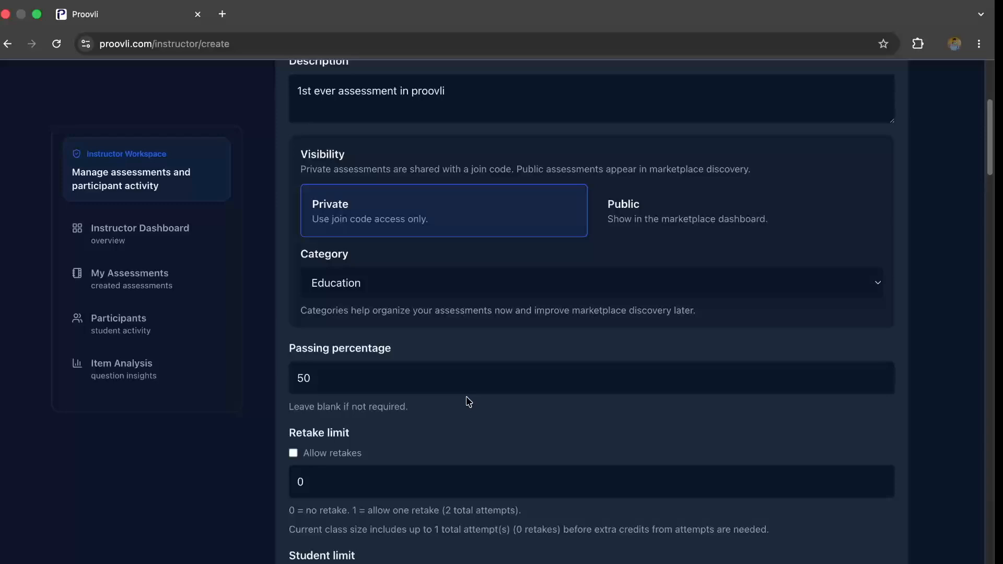
{"action": "scroll", "coordinate": [469, 402], "scroll_direction": "down", "scroll_amount": 5}
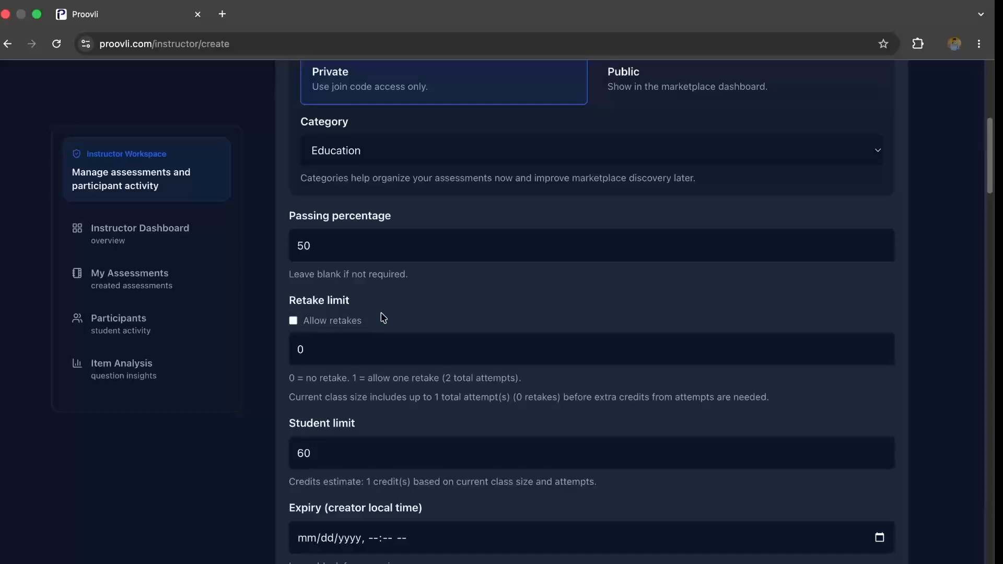
{"action": "scroll", "coordinate": [472, 403], "scroll_direction": "up", "scroll_amount": 1}
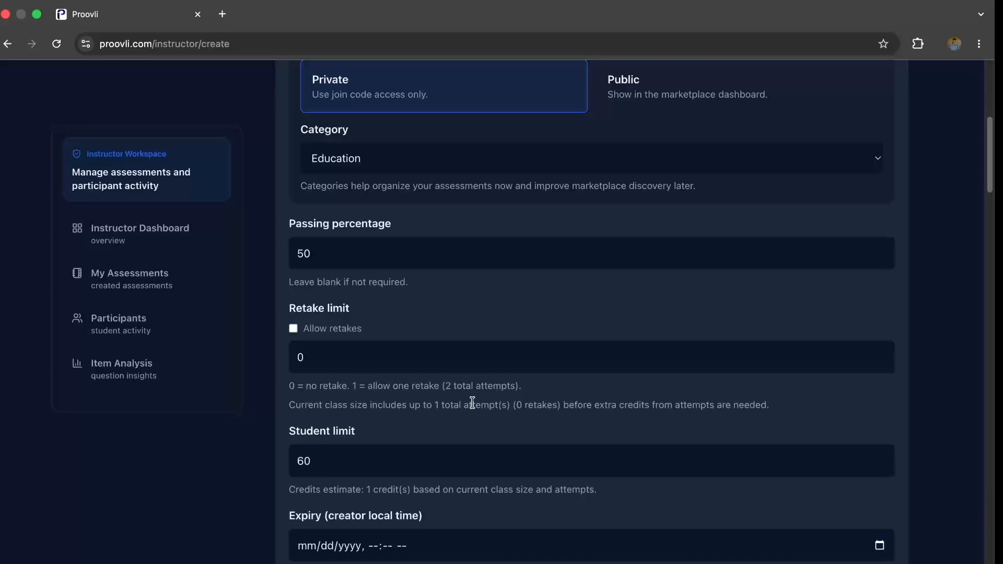
{"action": "left_click", "coordinate": [437, 463]}
{"action": "key", "text": "BackSpace"}
{"action": "type", "text": "2"}
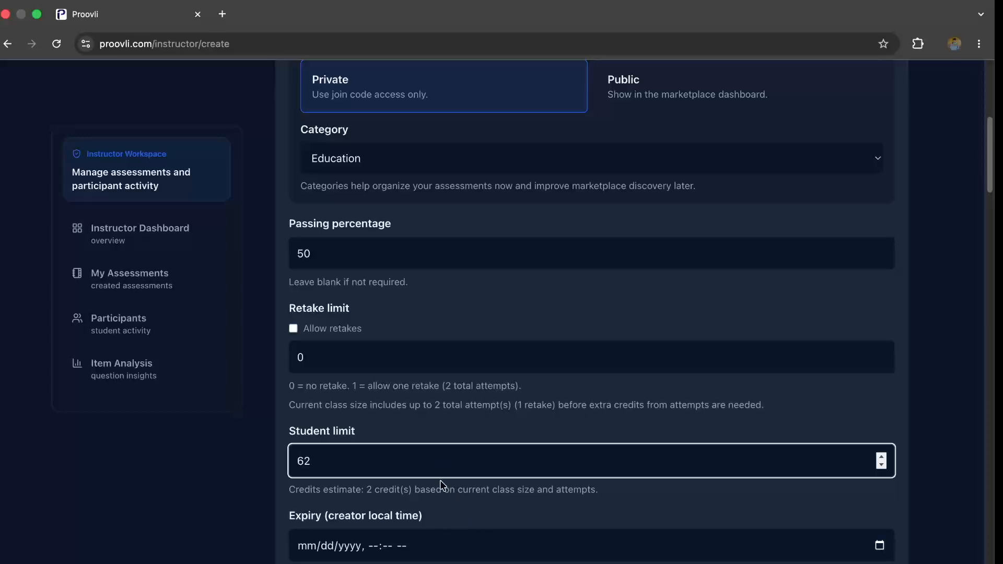
{"action": "key", "text": "BackSpace"}
{"action": "type", "text": "0"}
{"action": "left_click", "coordinate": [484, 509]}
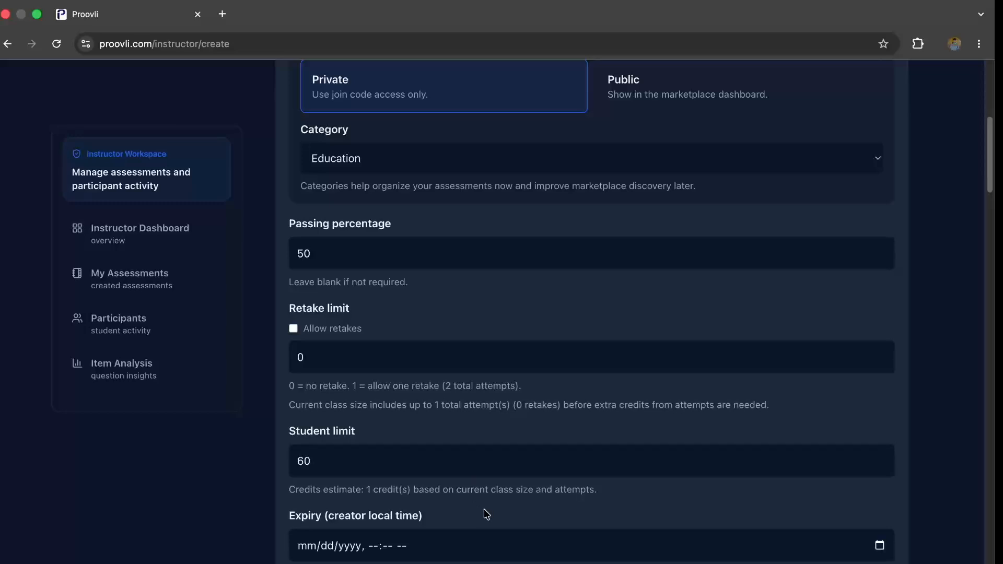
- Enable the certificate to review its optional description, logo, signature and instructor fields, and disable it again
{"action": "scroll", "coordinate": [484, 509], "scroll_direction": "down", "scroll_amount": 3}
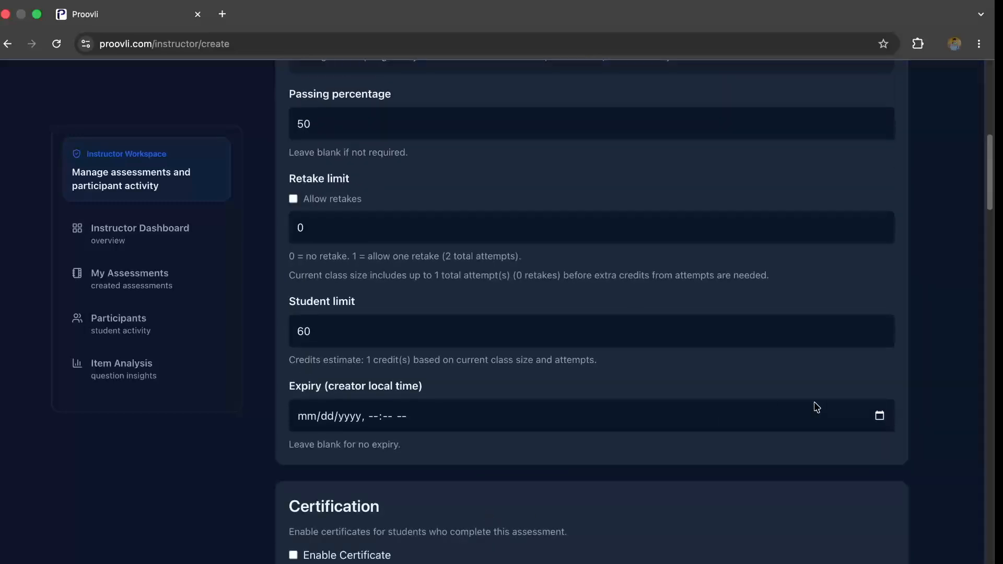
{"action": "scroll", "coordinate": [568, 419], "scroll_direction": "down", "scroll_amount": 3}
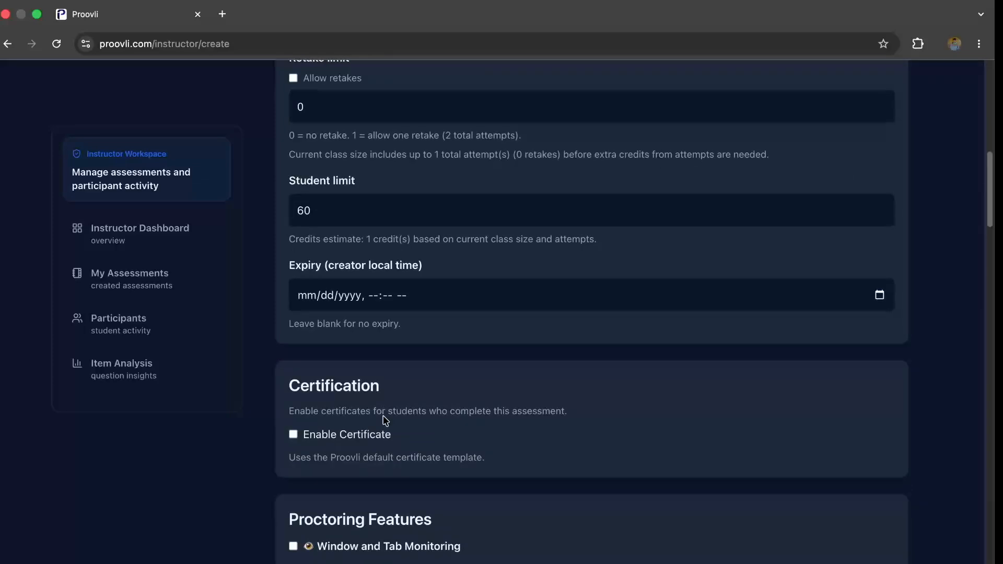
{"action": "scroll", "coordinate": [364, 426], "scroll_direction": "down", "scroll_amount": 1}
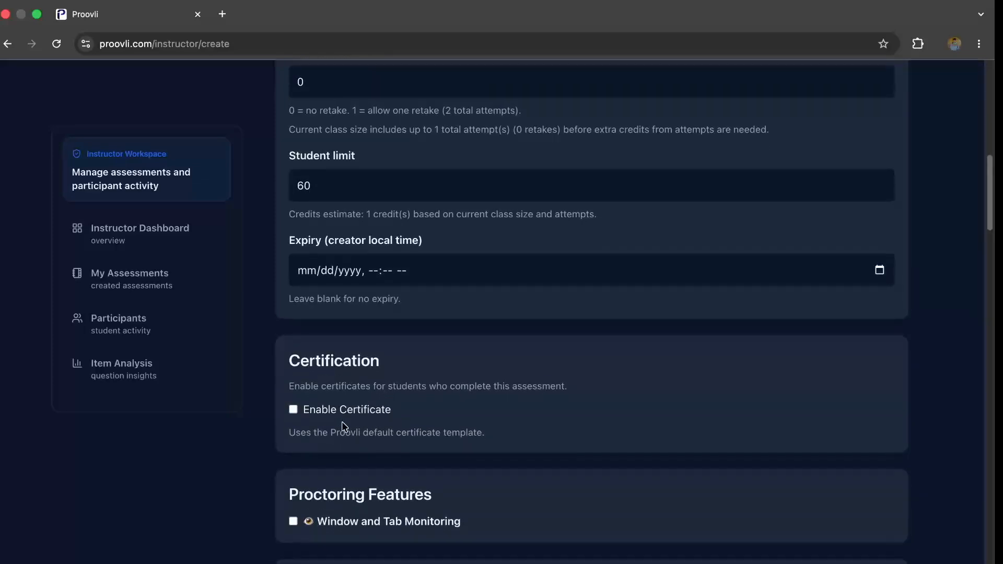
{"action": "left_click", "coordinate": [294, 411]}
{"action": "scroll", "coordinate": [433, 424], "scroll_direction": "down", "scroll_amount": 2}
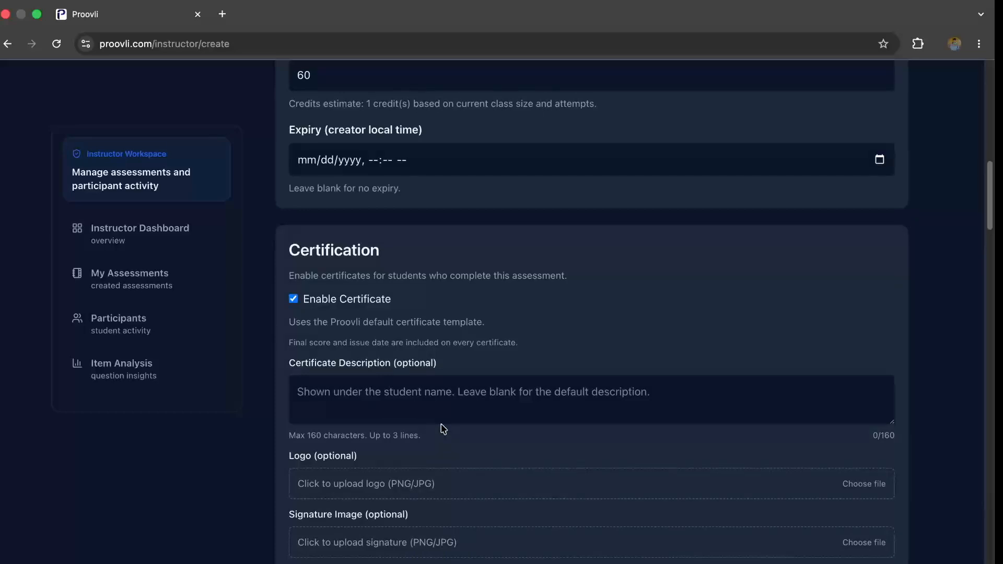
{"action": "scroll", "coordinate": [411, 437], "scroll_direction": "down", "scroll_amount": 1}
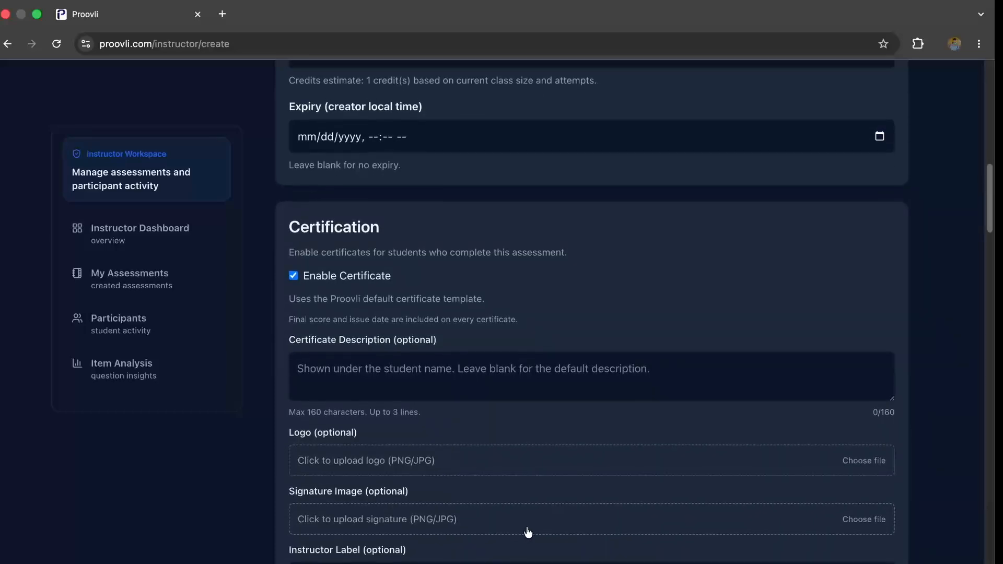
{"action": "scroll", "coordinate": [524, 528], "scroll_direction": "down", "scroll_amount": 1}
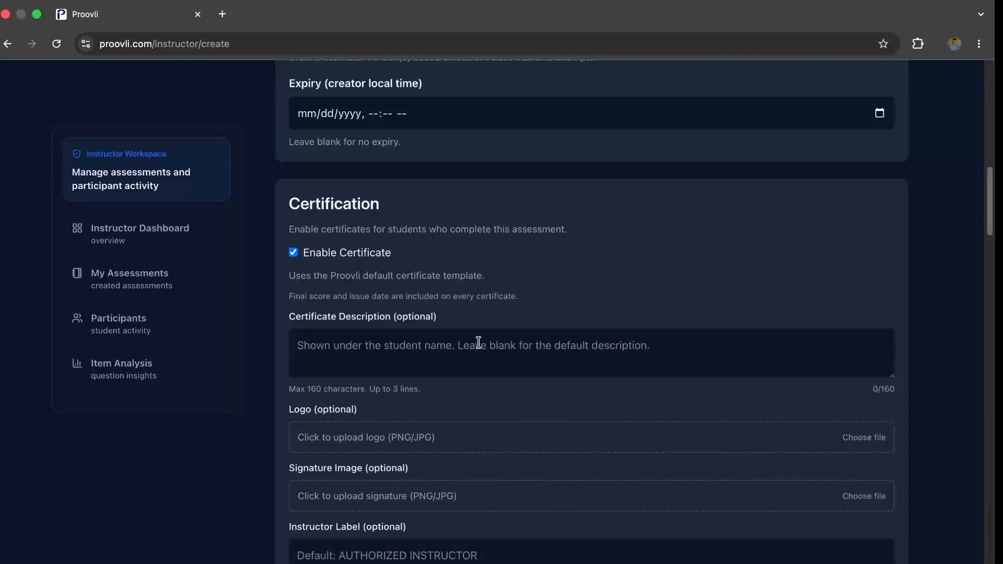
{"action": "scroll", "coordinate": [496, 297], "scroll_direction": "down", "scroll_amount": 3}
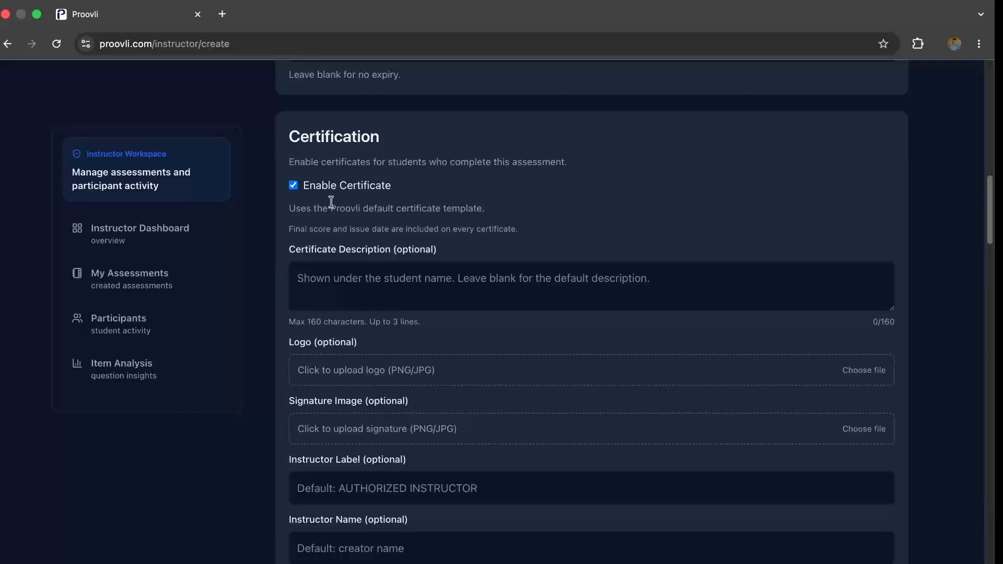
{"action": "left_click", "coordinate": [297, 189]}
- Enable Window and Tab Monitoring under the proctoring features
{"action": "scroll", "coordinate": [502, 246], "scroll_direction": "down", "scroll_amount": 1}
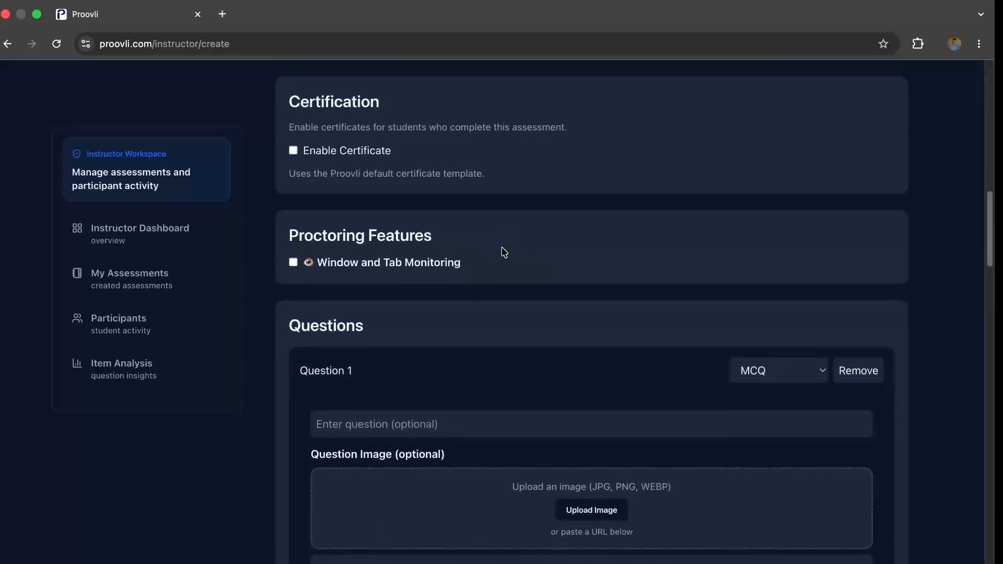
{"action": "scroll", "coordinate": [504, 252], "scroll_direction": "down", "scroll_amount": 1}
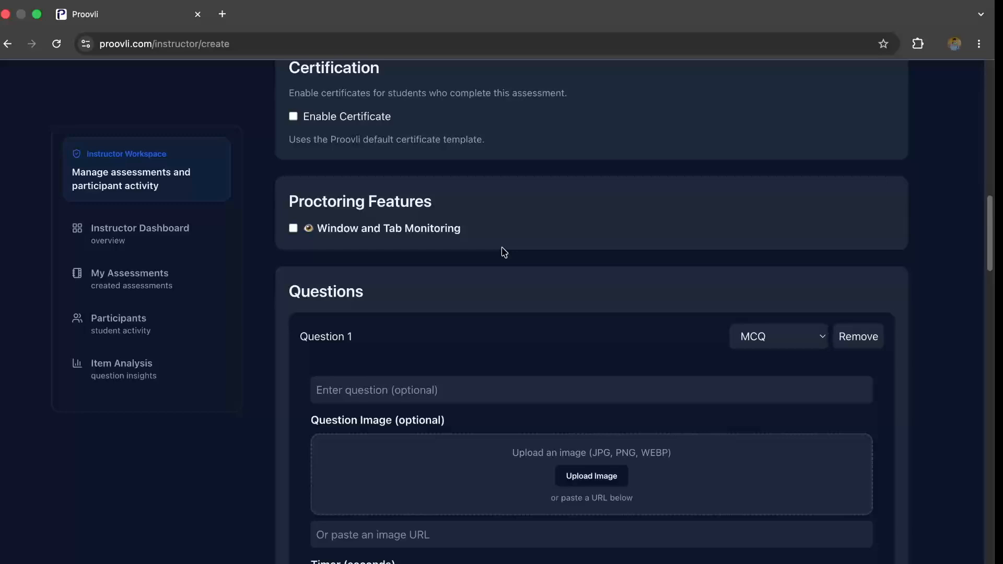
{"action": "left_click", "coordinate": [294, 231]}
- Write question 1 as a multiple-choice item reading "1. 1+1", with option A as 1 and option B as 2
{"action": "scroll", "coordinate": [383, 219], "scroll_direction": "down", "scroll_amount": 4}
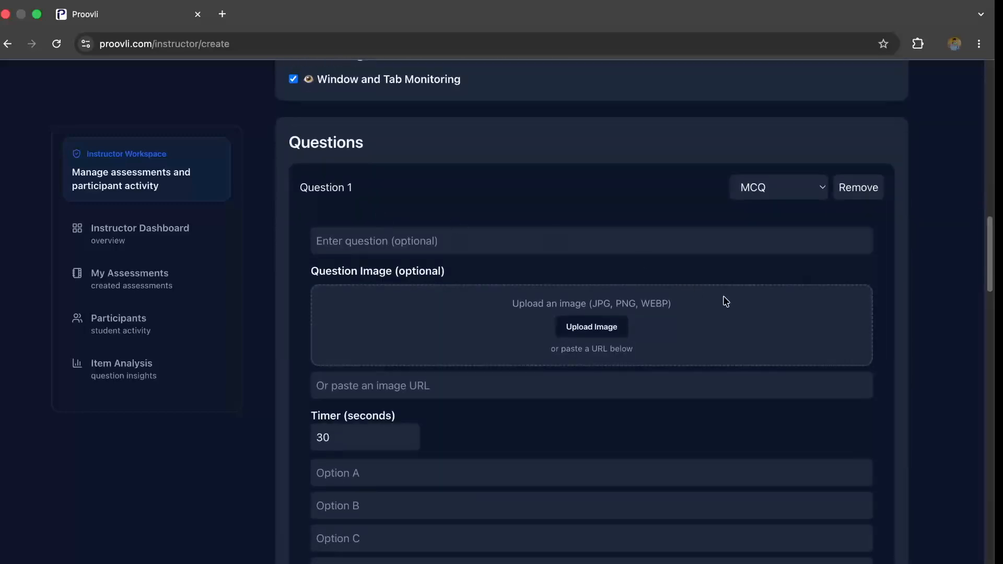
{"action": "scroll", "coordinate": [911, 333], "scroll_direction": "down", "scroll_amount": 2}
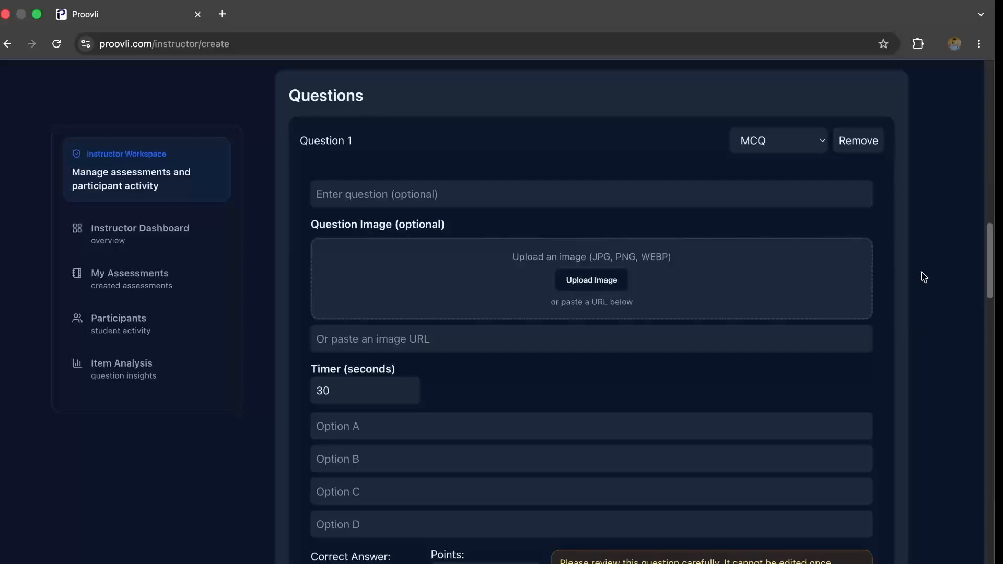
{"action": "left_click", "coordinate": [793, 151]}
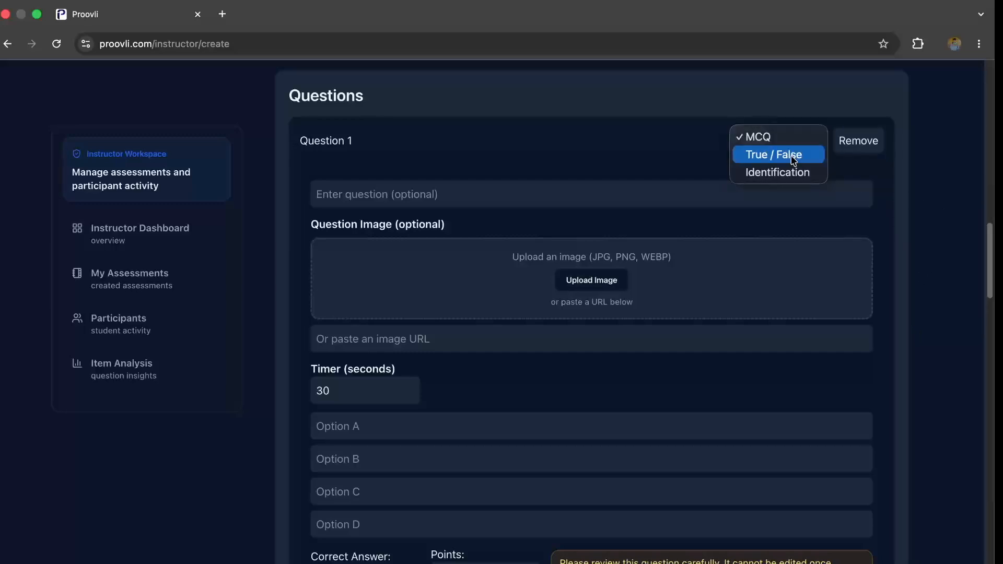
{"action": "left_click", "coordinate": [687, 150]}
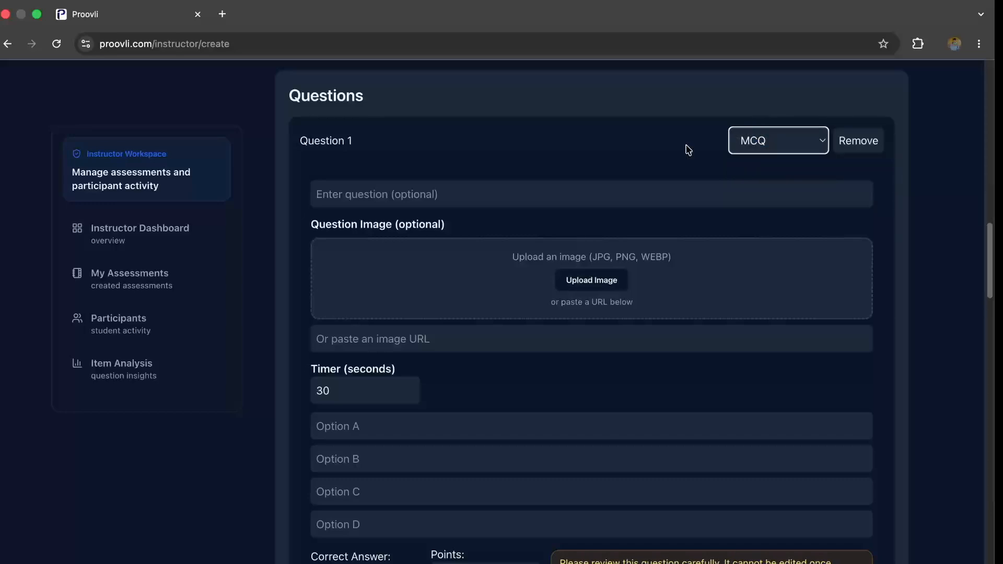
{"action": "left_click", "coordinate": [664, 194]}
{"action": "type", "text": "1. 1+1"}
{"action": "left_click", "coordinate": [572, 425]}
{"action": "type", "text": "1. 1"}
{"action": "left_click", "coordinate": [548, 459]}
{"action": "type", "text": "2"}
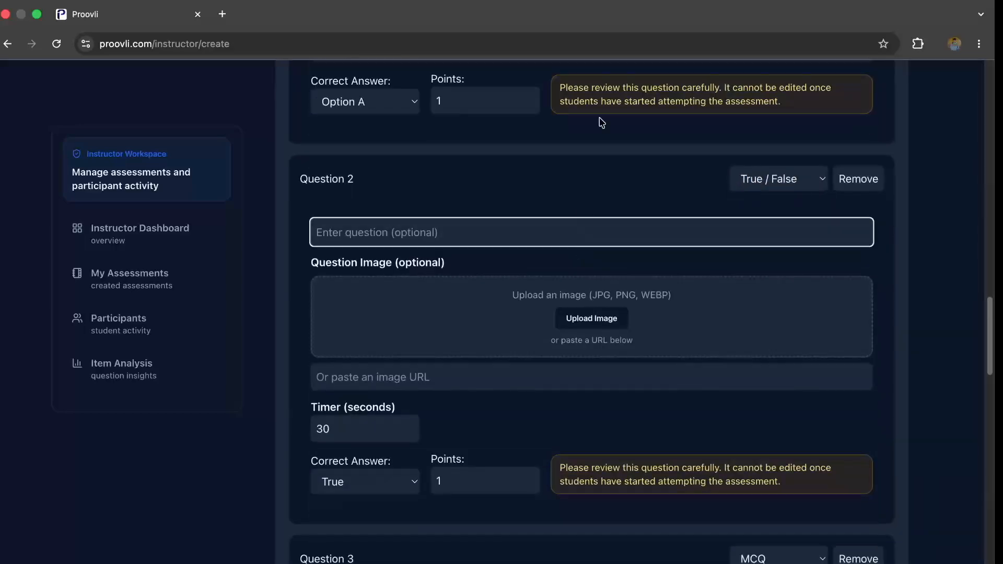
- Enter "2+2=4?" as the text of the true/false question 2
{"action": "type", "text": "2+2=4?"}
{"action": "scroll", "coordinate": [701, 435], "scroll_direction": "down", "scroll_amount": 3}
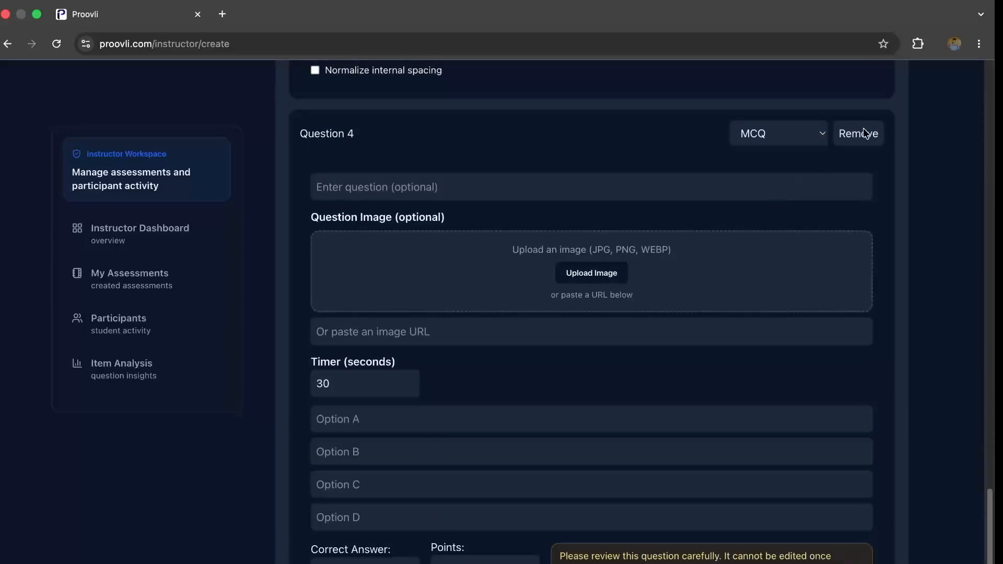
- Number the texts of question 2 and question 3 with the prefixes "2.)" and "3.)"
{"action": "scroll", "coordinate": [315, 318], "scroll_direction": "up", "scroll_amount": 15}
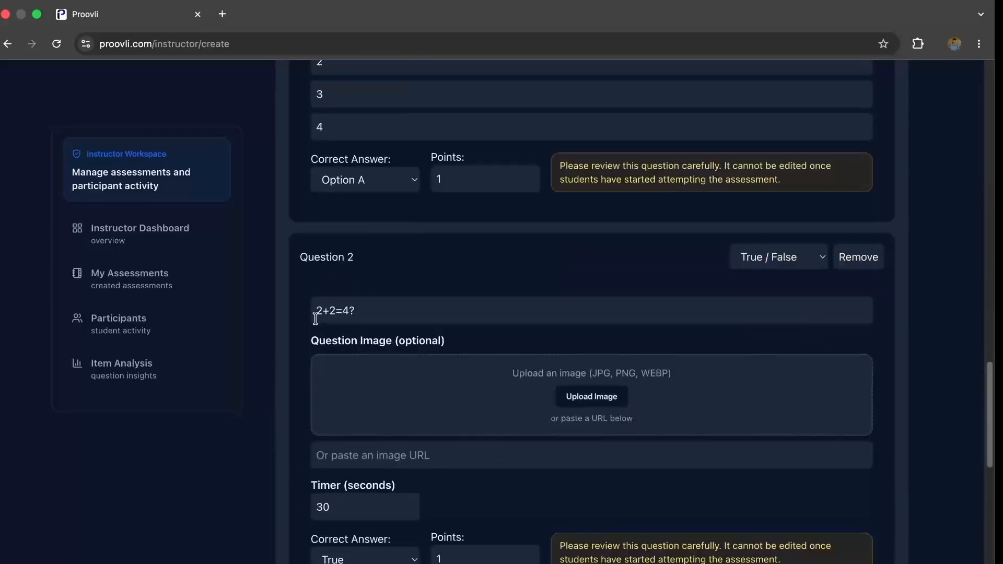
{"action": "left_click", "coordinate": [316, 316]}
{"action": "type", "text": "2."}
{"action": "scroll", "coordinate": [316, 334], "scroll_direction": "down", "scroll_amount": 5}
{"action": "left_click", "coordinate": [317, 442]}
{"action": "type", "text": "3."}
{"action": "scroll", "coordinate": [327, 271], "scroll_direction": "up", "scroll_amount": 3}
{"action": "left_click", "coordinate": [326, 234]}
- Change the numbering of question 1 so its text reads "1.) 1+1"
{"action": "scroll", "coordinate": [313, 157], "scroll_direction": "up", "scroll_amount": 8}
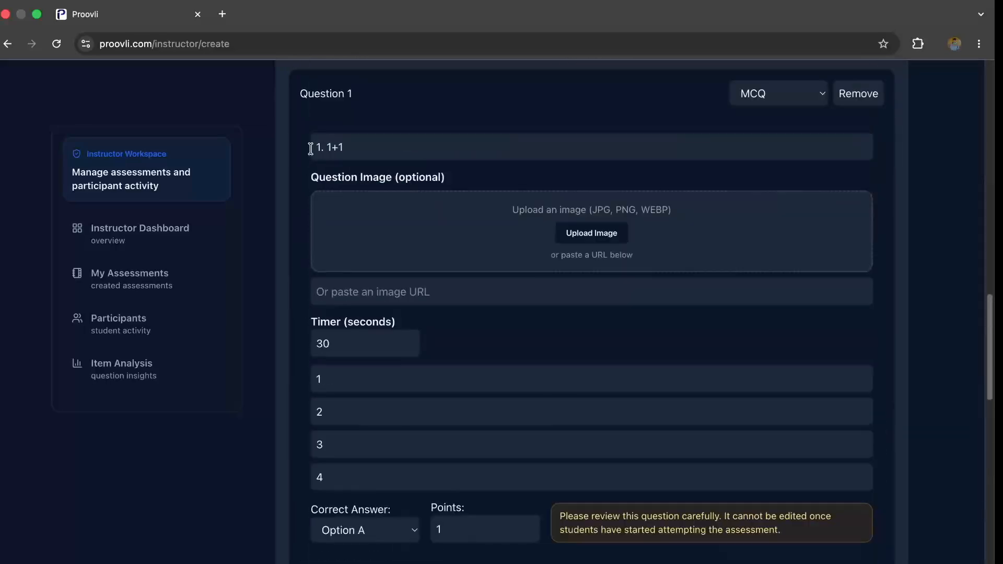
{"action": "left_click", "coordinate": [321, 148]}
{"action": "scroll", "coordinate": [425, 265], "scroll_direction": "up", "scroll_amount": 9}
{"action": "scroll", "coordinate": [521, 237], "scroll_direction": "down", "scroll_amount": 8}
{"action": "type", "text": ")"}
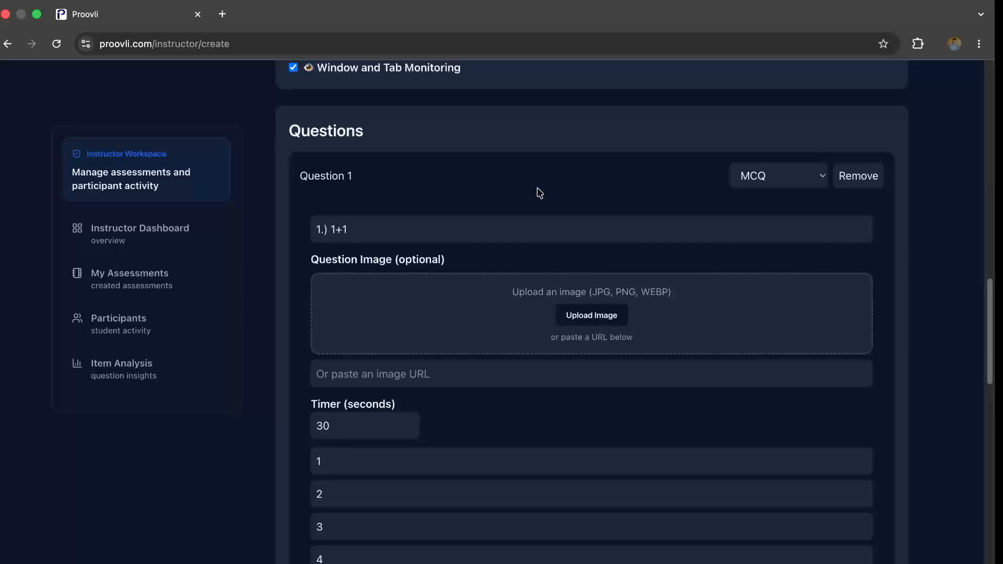
- Set the correct answer of question 1 to Option B
{"action": "scroll", "coordinate": [539, 193], "scroll_direction": "down", "scroll_amount": 8}
{"action": "scroll", "coordinate": [450, 291], "scroll_direction": "up", "scroll_amount": 5}
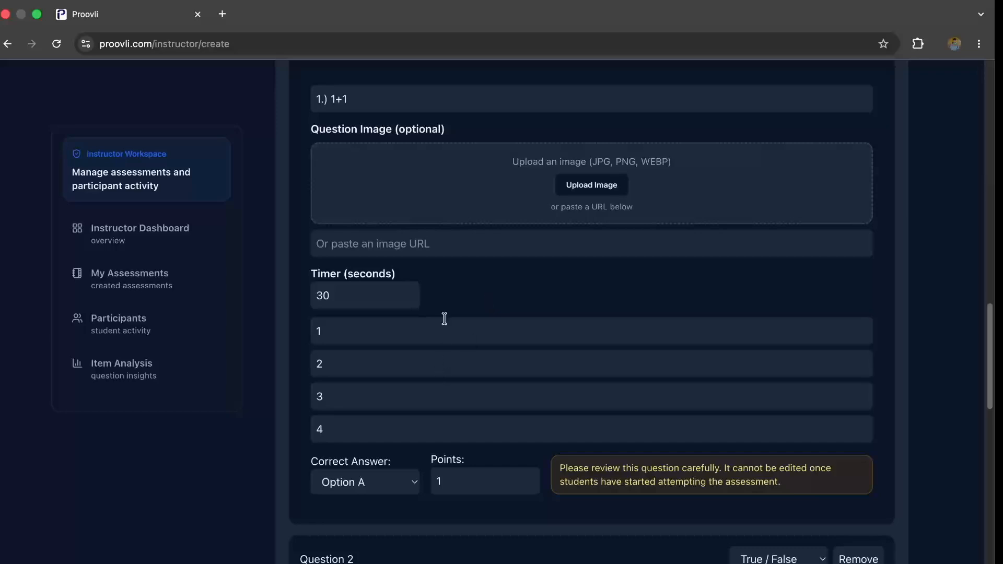
{"action": "scroll", "coordinate": [479, 277], "scroll_direction": "up", "scroll_amount": 3}
{"action": "scroll", "coordinate": [479, 277], "scroll_direction": "down", "scroll_amount": 2}
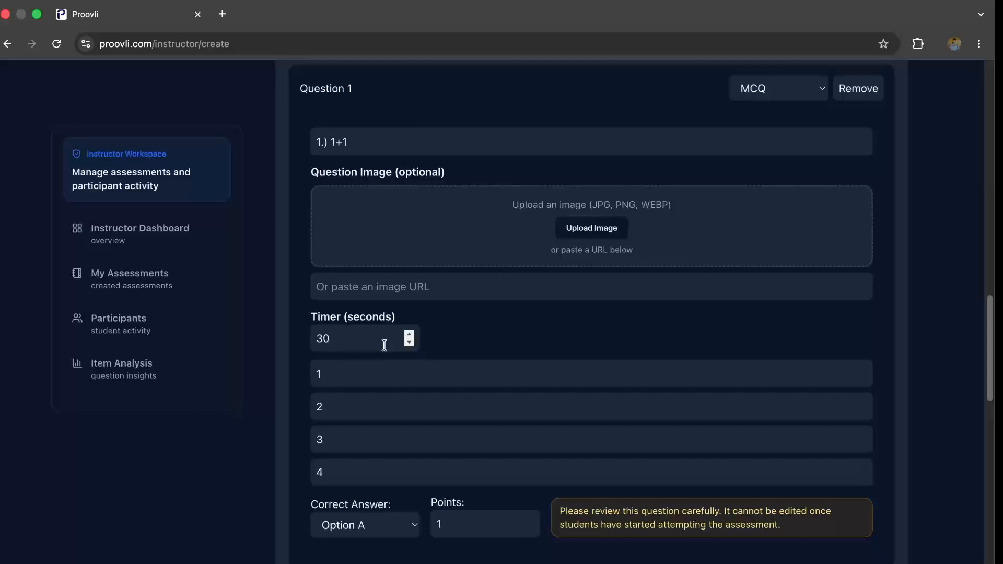
{"action": "scroll", "coordinate": [390, 465], "scroll_direction": "down", "scroll_amount": 2}
{"action": "left_click", "coordinate": [397, 424]}
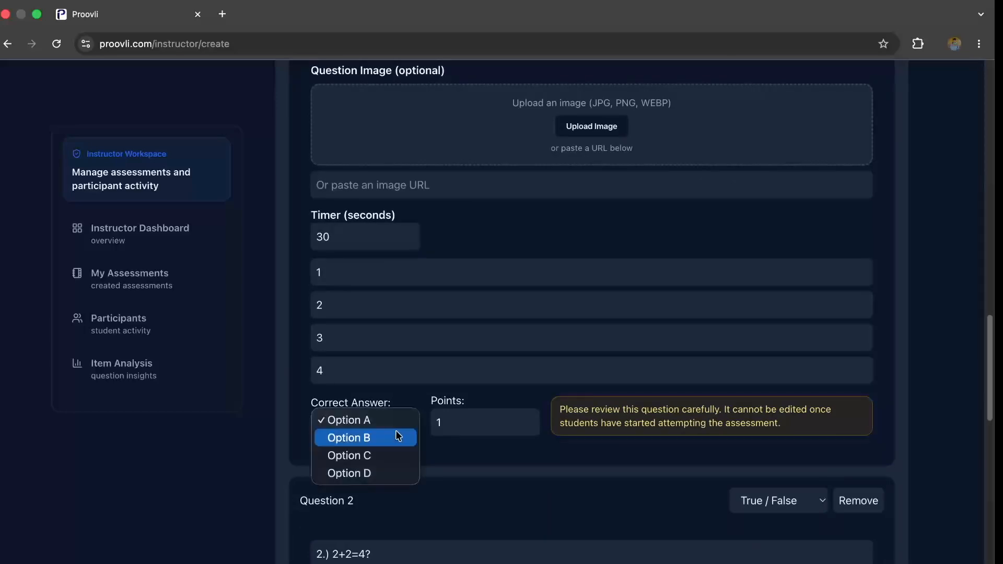
{"action": "left_click", "coordinate": [399, 437]}
{"action": "scroll", "coordinate": [432, 432], "scroll_direction": "up", "scroll_amount": 1}
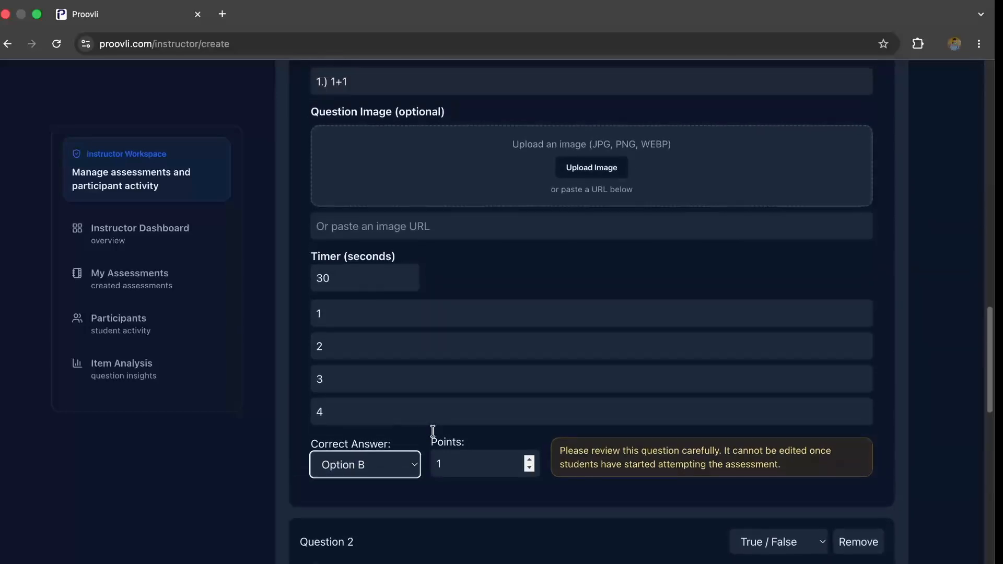
{"action": "left_click", "coordinate": [405, 462]}
{"action": "left_click", "coordinate": [401, 447]}
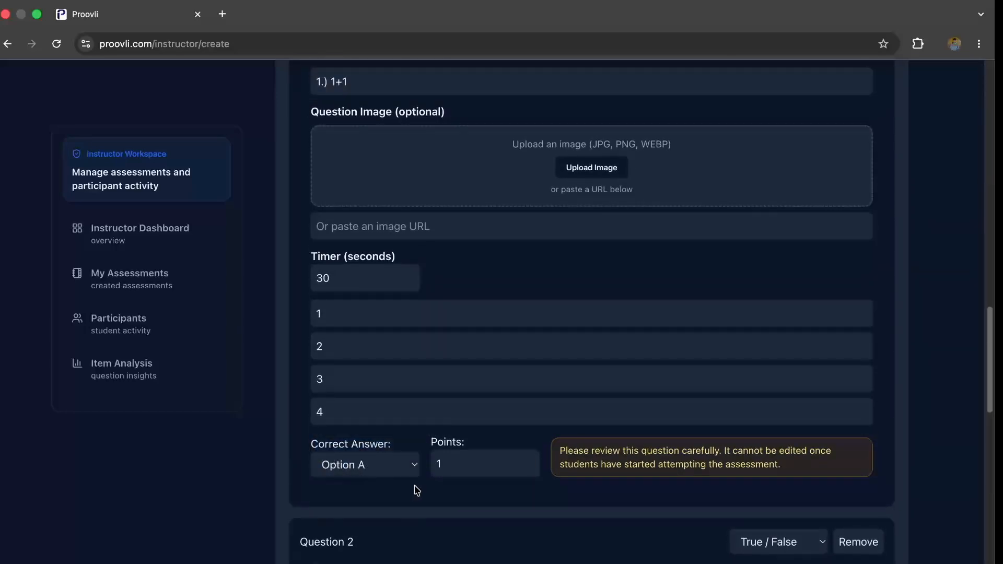
{"action": "left_click", "coordinate": [363, 468]}
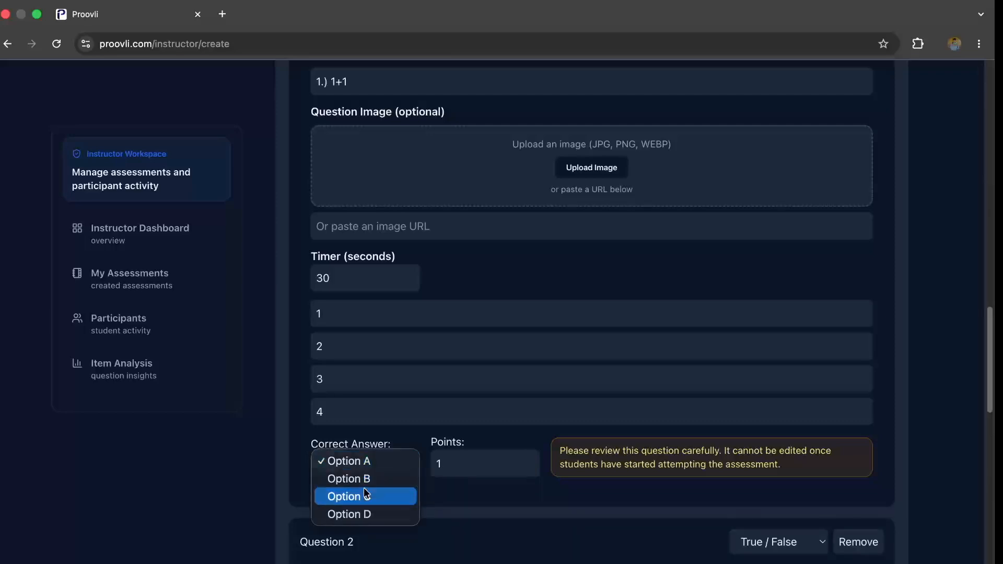
{"action": "left_click", "coordinate": [365, 486]}
- Set the points of question 1 to 5
{"action": "left_click", "coordinate": [465, 469]}
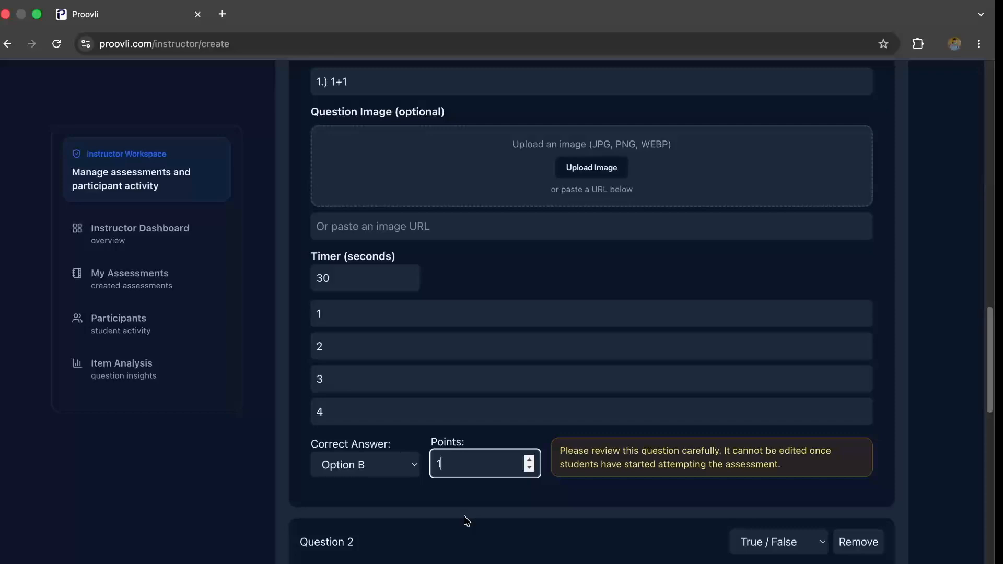
{"action": "key", "text": "BackSpace"}
{"action": "type", "text": "5"}
- Start a second acceptable answer for question 3 and remove it, and switch its case-sensitive option on and off again
{"action": "scroll", "coordinate": [567, 344], "scroll_direction": "down", "scroll_amount": 7}
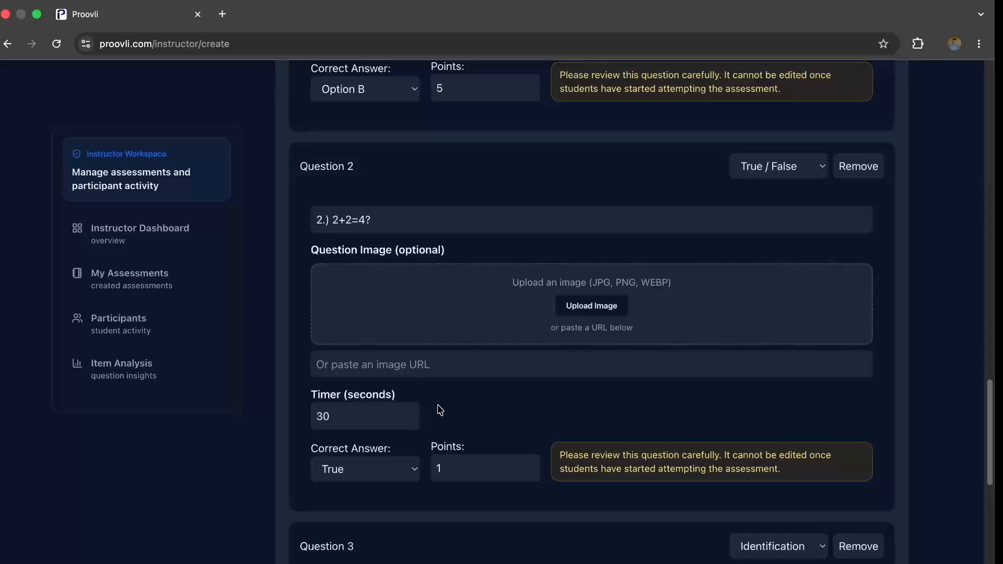
{"action": "scroll", "coordinate": [392, 491], "scroll_direction": "down", "scroll_amount": 5}
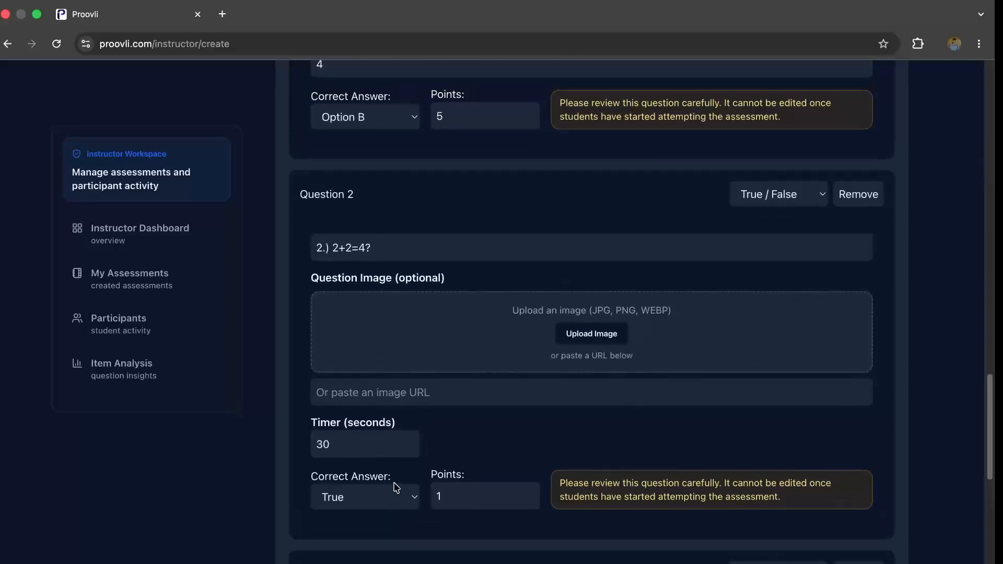
{"action": "scroll", "coordinate": [369, 345], "scroll_direction": "down", "scroll_amount": 6}
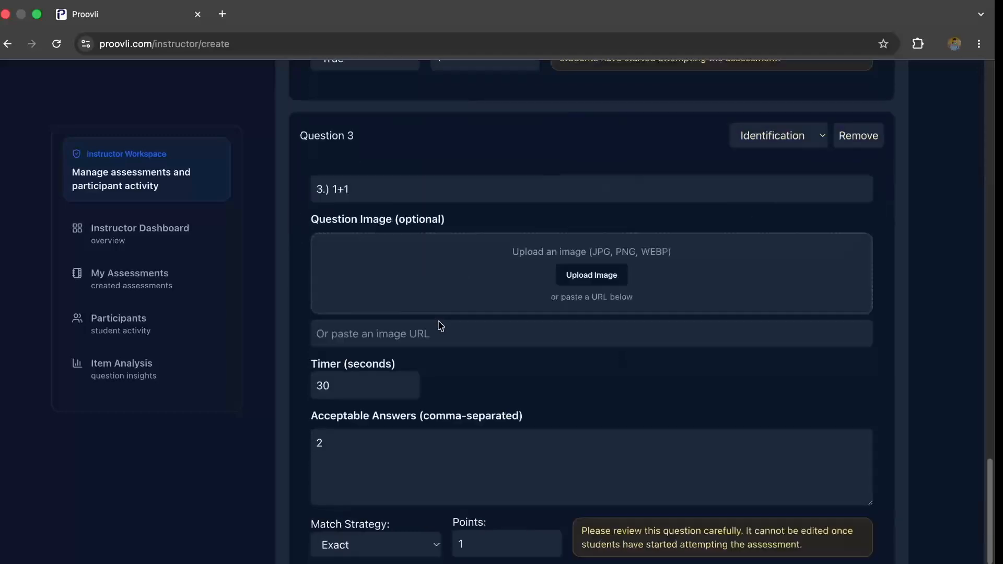
{"action": "scroll", "coordinate": [406, 286], "scroll_direction": "up", "scroll_amount": 1}
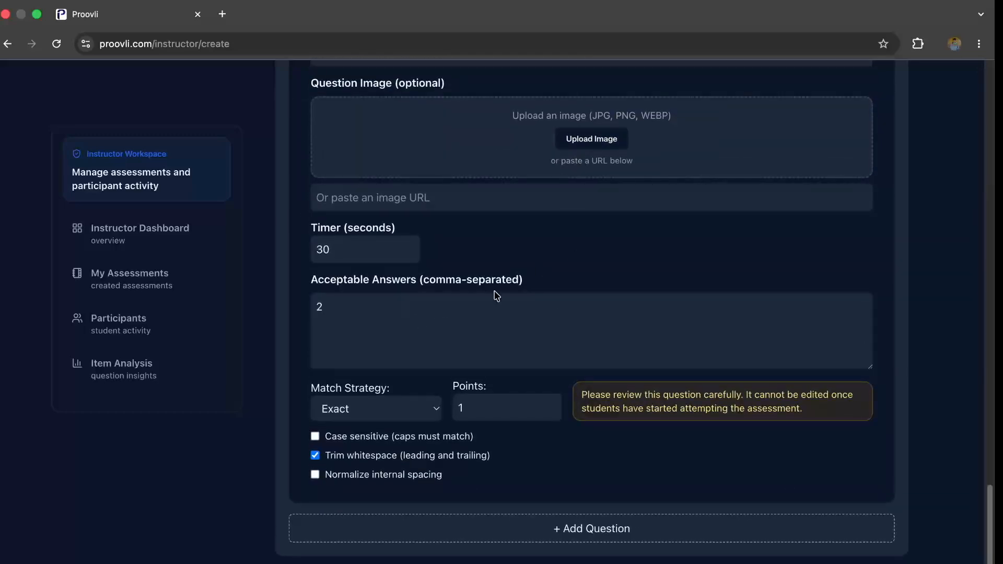
{"action": "scroll", "coordinate": [504, 270], "scroll_direction": "up", "scroll_amount": 1}
{"action": "left_click", "coordinate": [377, 369]}
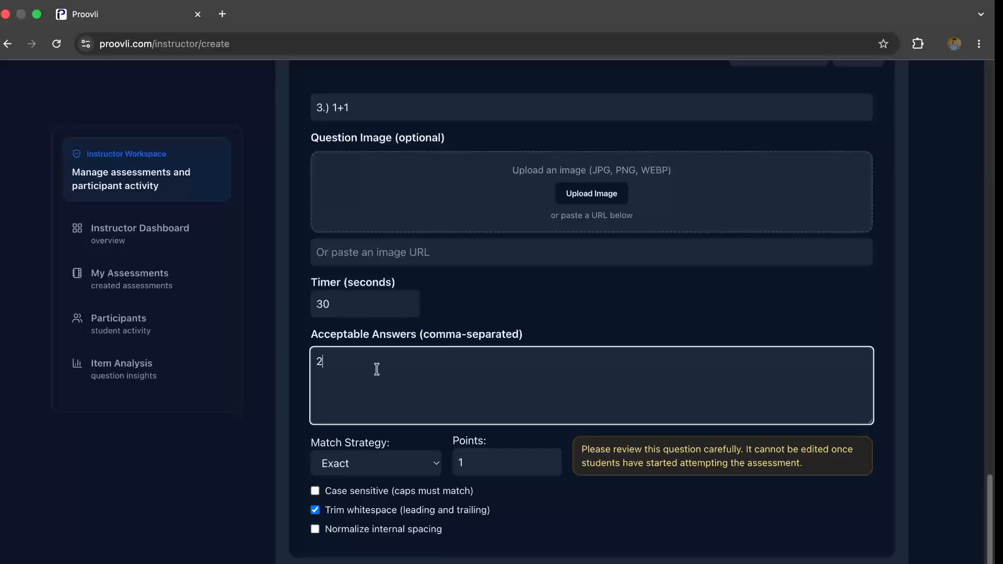
{"action": "type", "text": ","}
{"action": "key", "text": "BackSpace"}
{"action": "key", "text": "BackSpace"}
{"action": "scroll", "coordinate": [441, 365], "scroll_direction": "down", "scroll_amount": 1}
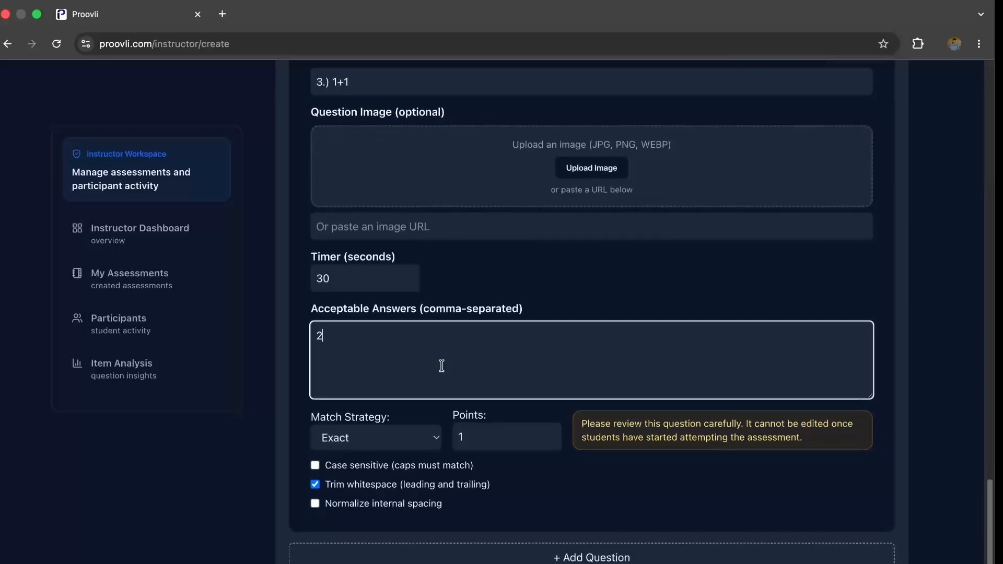
{"action": "left_click", "coordinate": [315, 464]}
{"action": "left_click", "coordinate": [315, 465]}
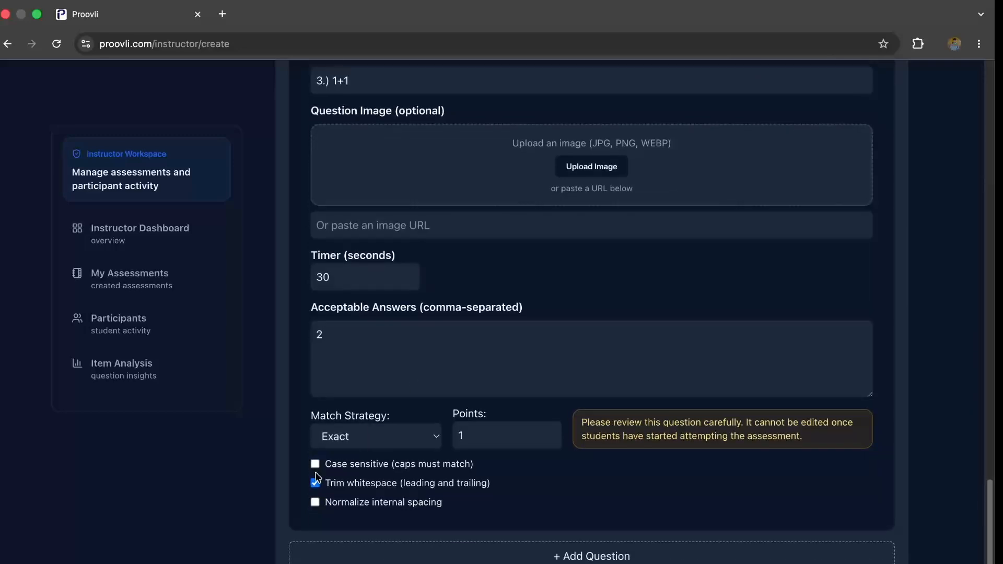
- Enable Normalize internal spacing for the identification question 3
{"action": "scroll", "coordinate": [522, 418], "scroll_direction": "up", "scroll_amount": 15}
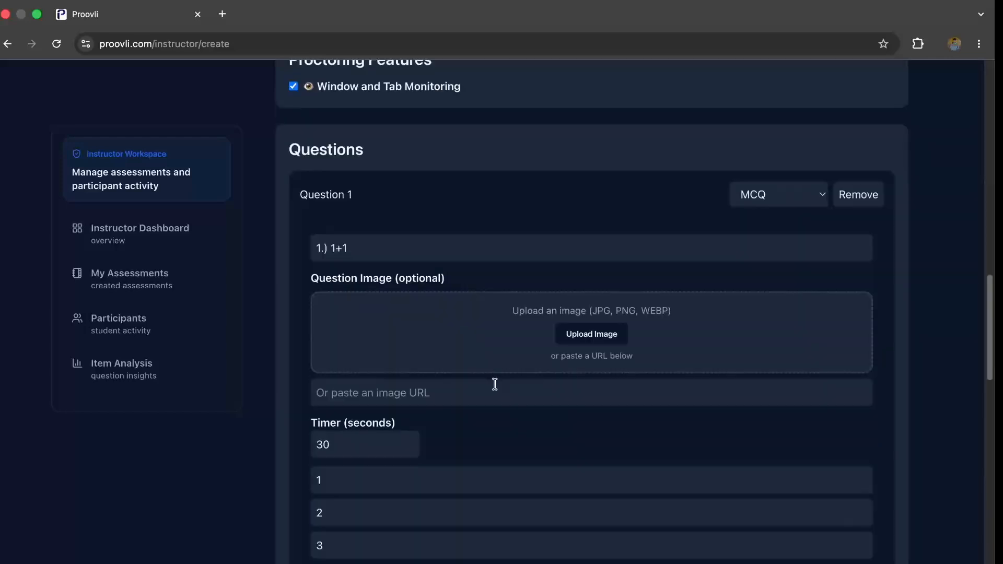
{"action": "left_click", "coordinate": [322, 252]}
{"action": "left_click", "coordinate": [430, 215]}
{"action": "scroll", "coordinate": [320, 252], "scroll_direction": "down", "scroll_amount": 1}
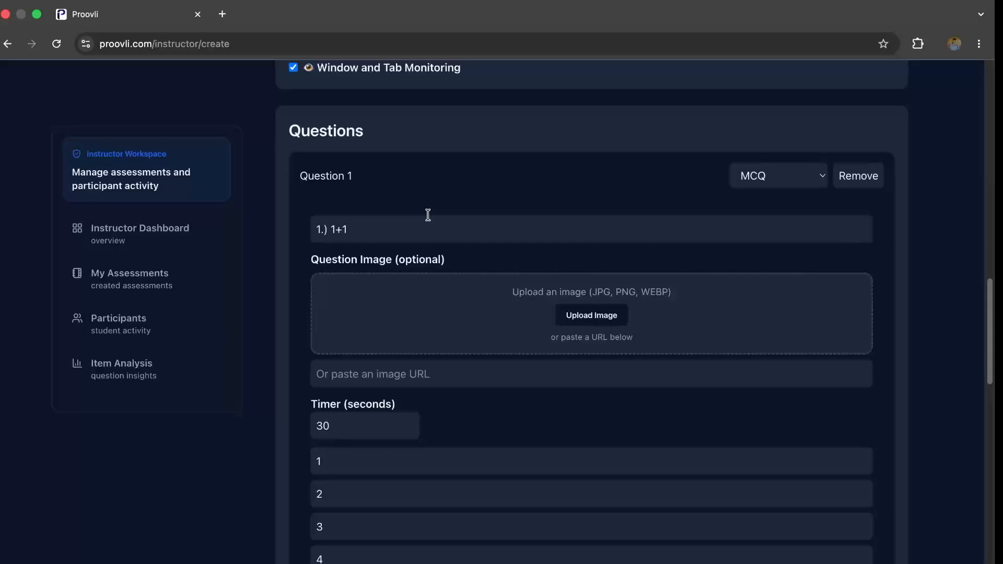
{"action": "scroll", "coordinate": [428, 215], "scroll_direction": "down", "scroll_amount": 20}
{"action": "scroll", "coordinate": [425, 212], "scroll_direction": "up", "scroll_amount": 5}
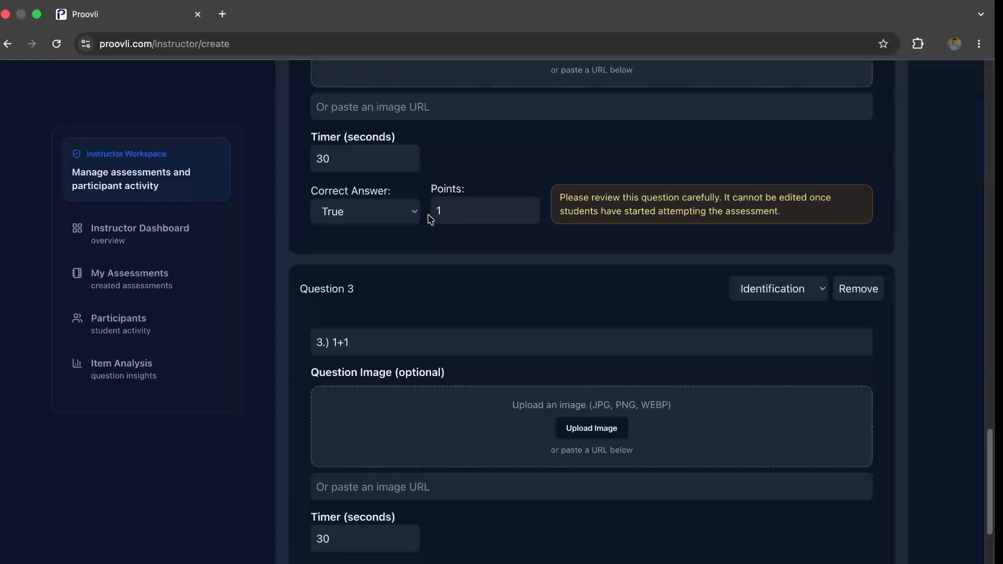
{"action": "scroll", "coordinate": [430, 218], "scroll_direction": "down", "scroll_amount": 10}
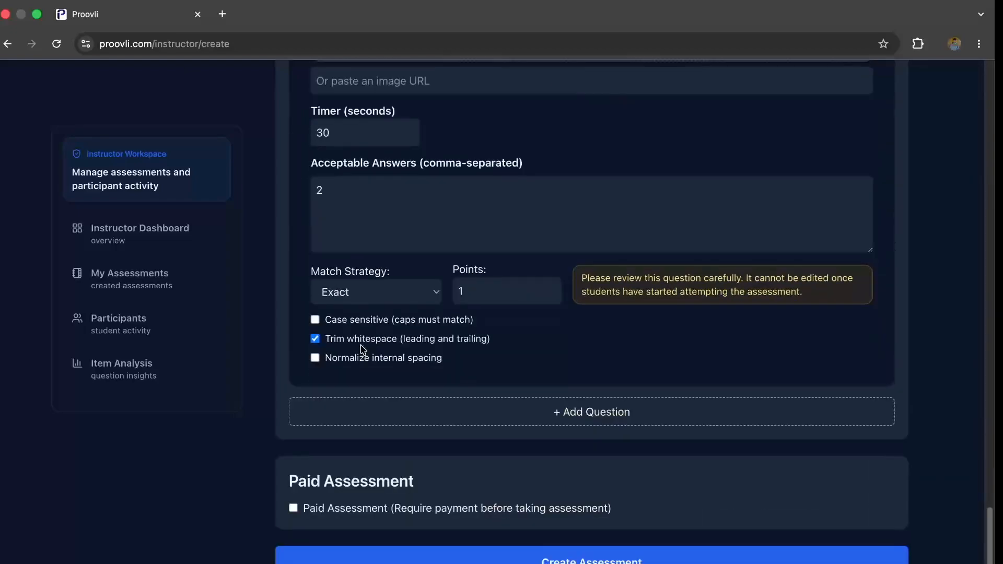
{"action": "left_click", "coordinate": [632, 287]}
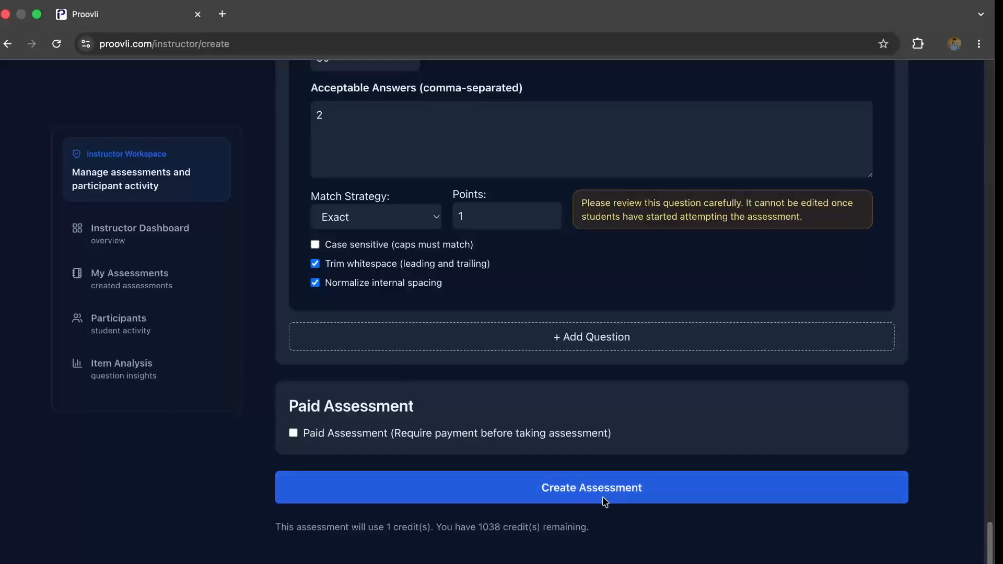
- Review the whole assessment form, from the title, visibility and limits to the certification, proctoring and question settings
{"action": "scroll", "coordinate": [571, 455], "scroll_direction": "up", "scroll_amount": 20}
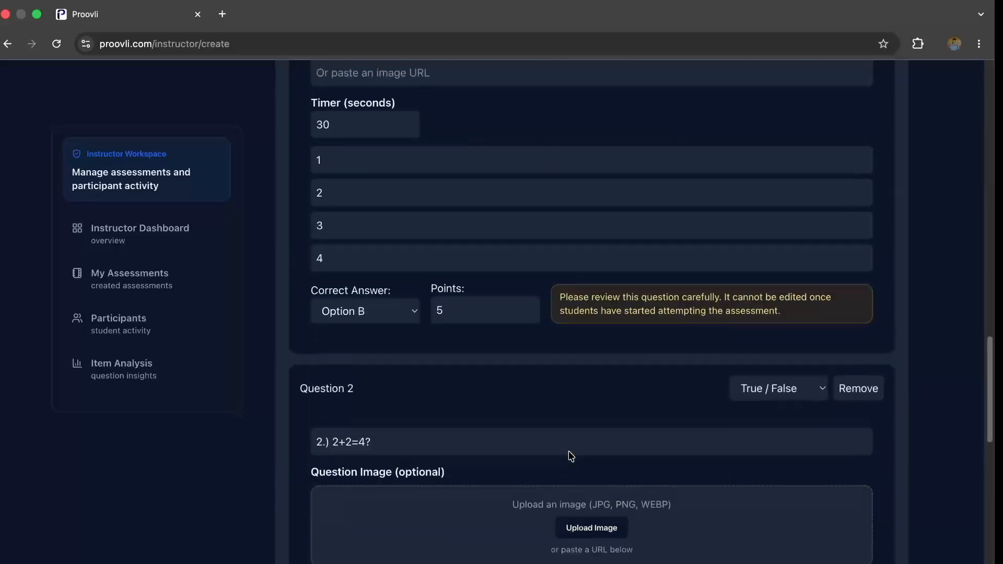
{"action": "scroll", "coordinate": [570, 456], "scroll_direction": "up", "scroll_amount": 2}
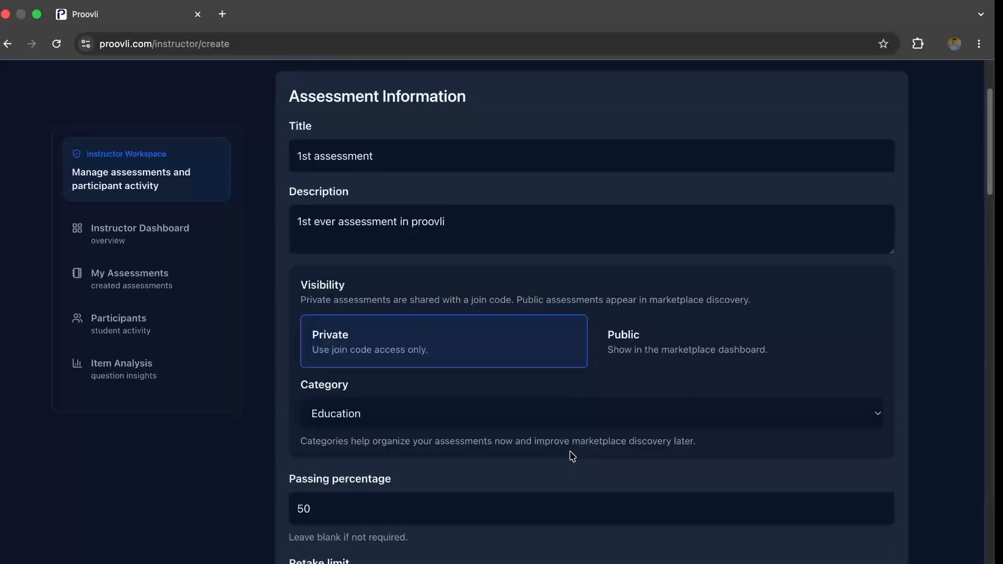
{"action": "scroll", "coordinate": [570, 455], "scroll_direction": "up", "scroll_amount": 3}
{"action": "scroll", "coordinate": [572, 456], "scroll_direction": "down", "scroll_amount": 6}
{"action": "scroll", "coordinate": [572, 456], "scroll_direction": "down", "scroll_amount": 2}
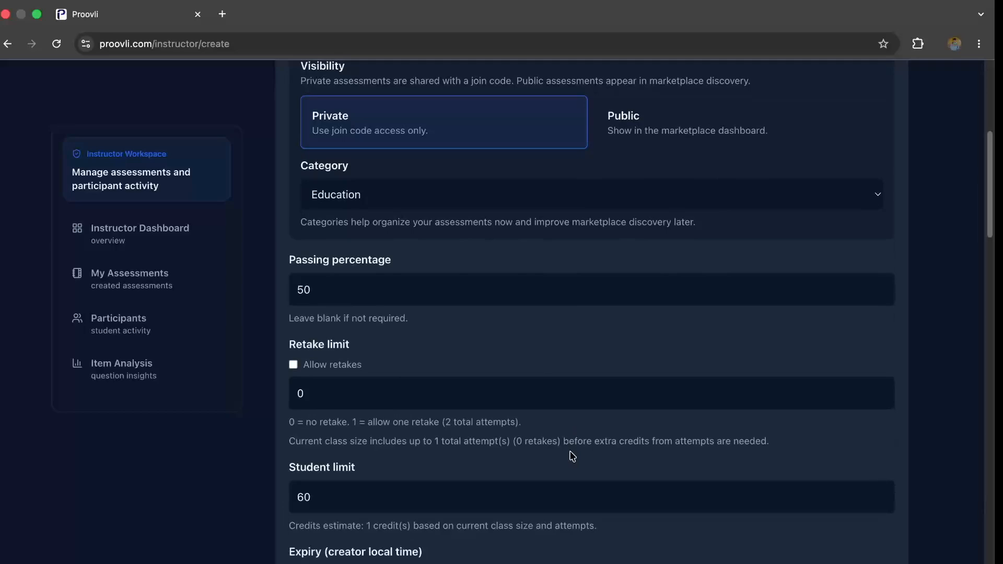
{"action": "scroll", "coordinate": [572, 456], "scroll_direction": "down", "scroll_amount": 5}
{"action": "scroll", "coordinate": [572, 456], "scroll_direction": "down", "scroll_amount": 5}
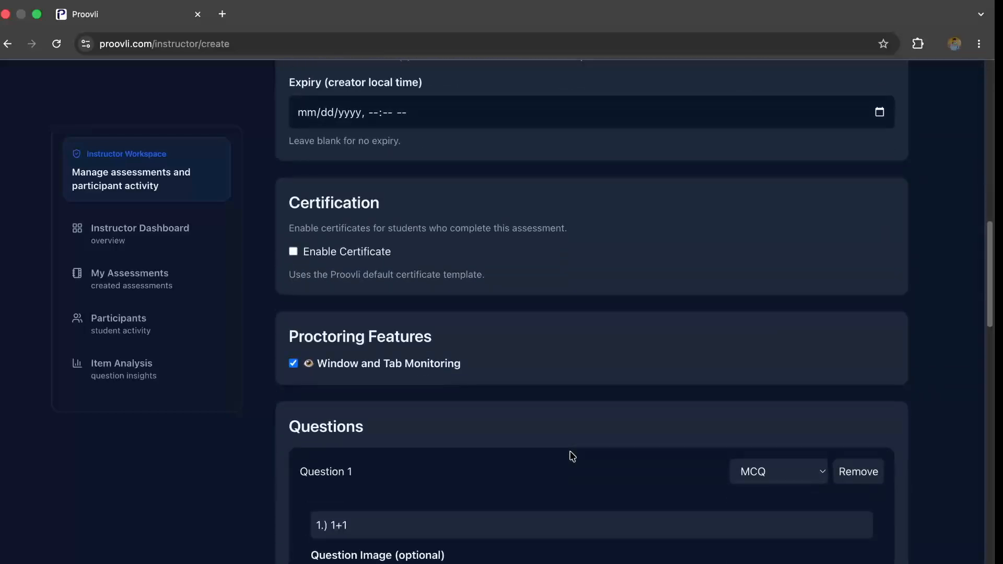
{"action": "scroll", "coordinate": [573, 456], "scroll_direction": "down", "scroll_amount": 13}
{"action": "scroll", "coordinate": [569, 454], "scroll_direction": "up", "scroll_amount": 13}
{"action": "scroll", "coordinate": [569, 454], "scroll_direction": "down", "scroll_amount": 8}
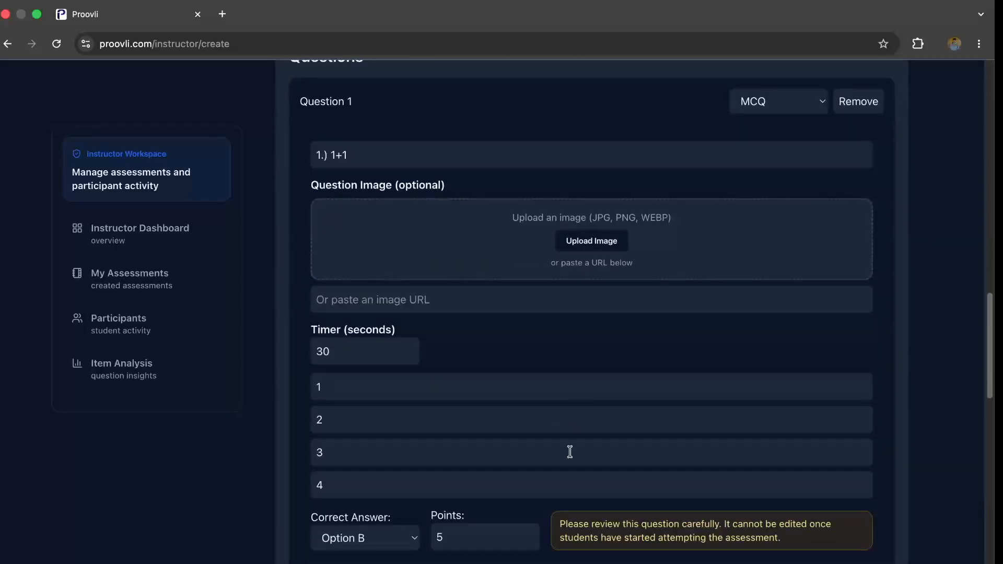
{"action": "scroll", "coordinate": [569, 451], "scroll_direction": "down", "scroll_amount": 3}
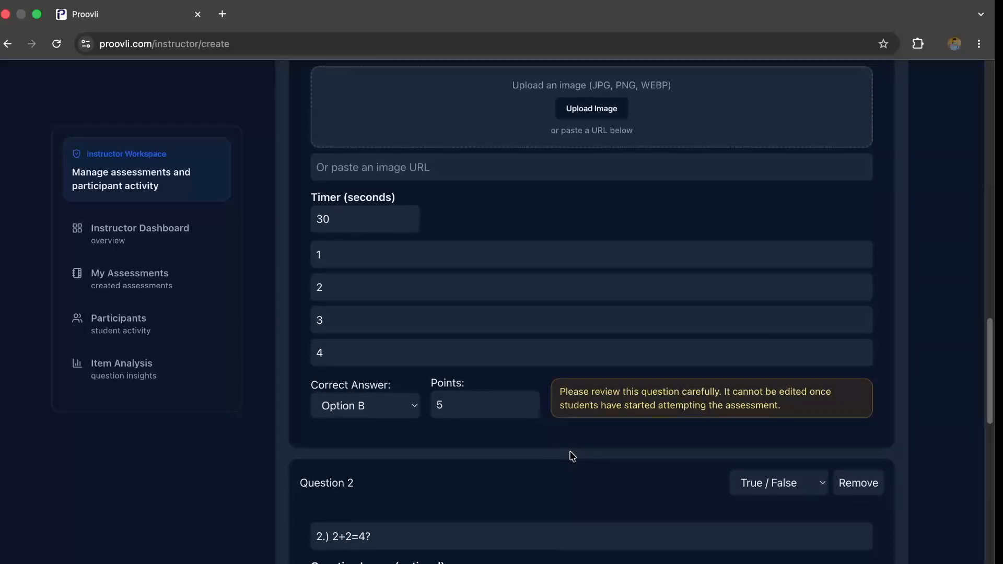
{"action": "scroll", "coordinate": [573, 456], "scroll_direction": "down", "scroll_amount": 2}
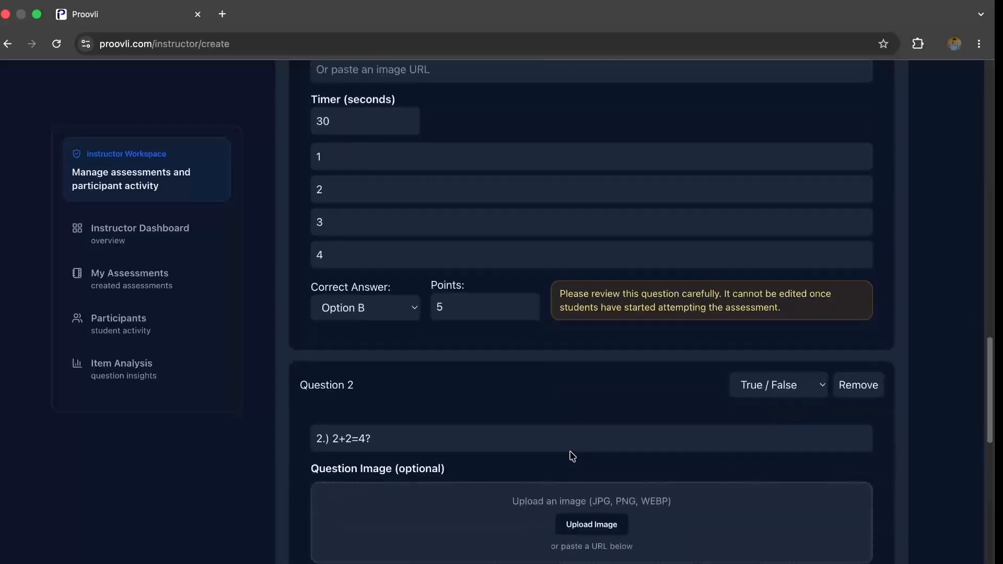
- Create the assessment with the current settings and its three questions
{"action": "scroll", "coordinate": [570, 452], "scroll_direction": "down", "scroll_amount": 15}
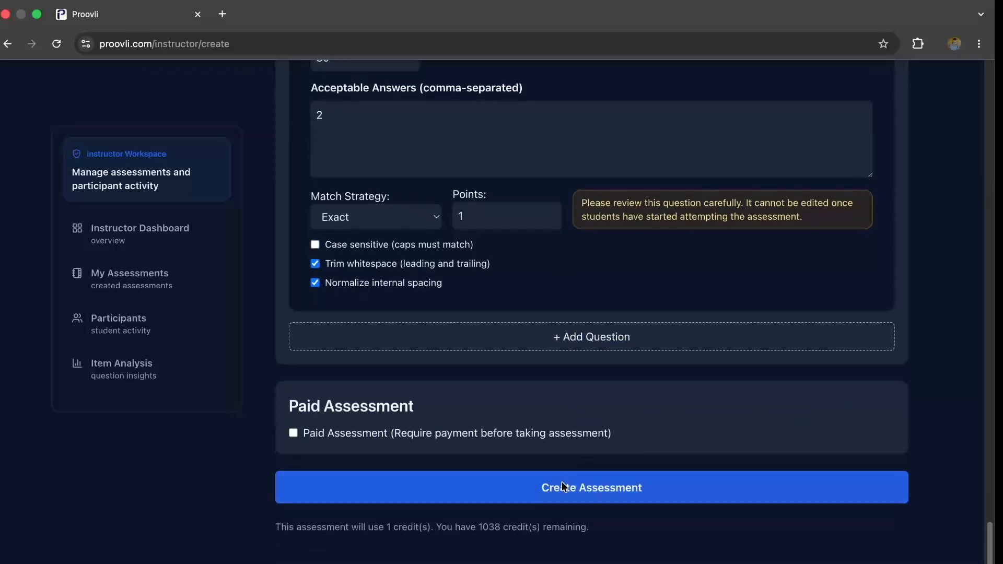
{"action": "left_click", "coordinate": [568, 489]}
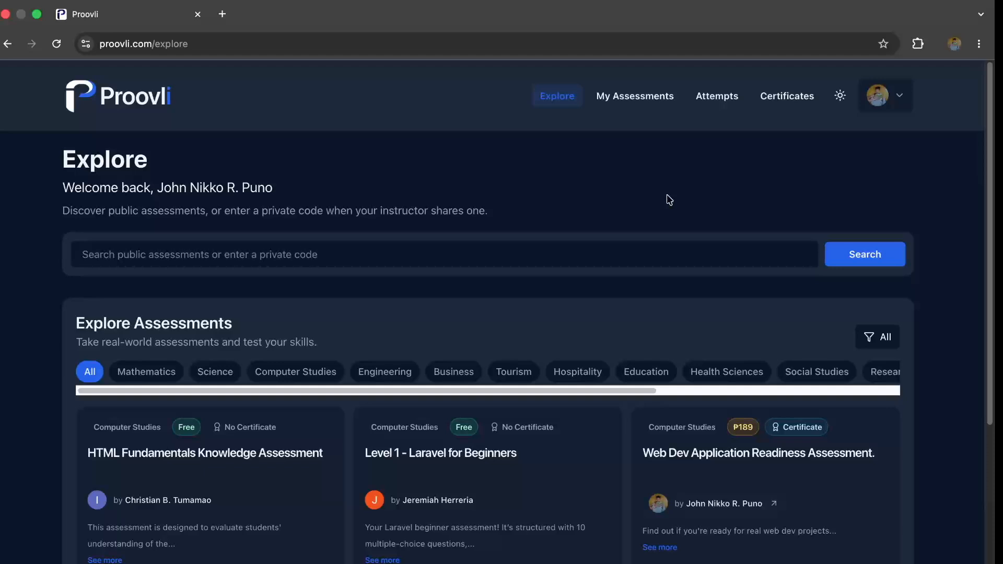
- As a participant, find and join "1st assessment" with its private join code, and open the list of joined assessments
{"action": "left_click", "coordinate": [644, 249]}
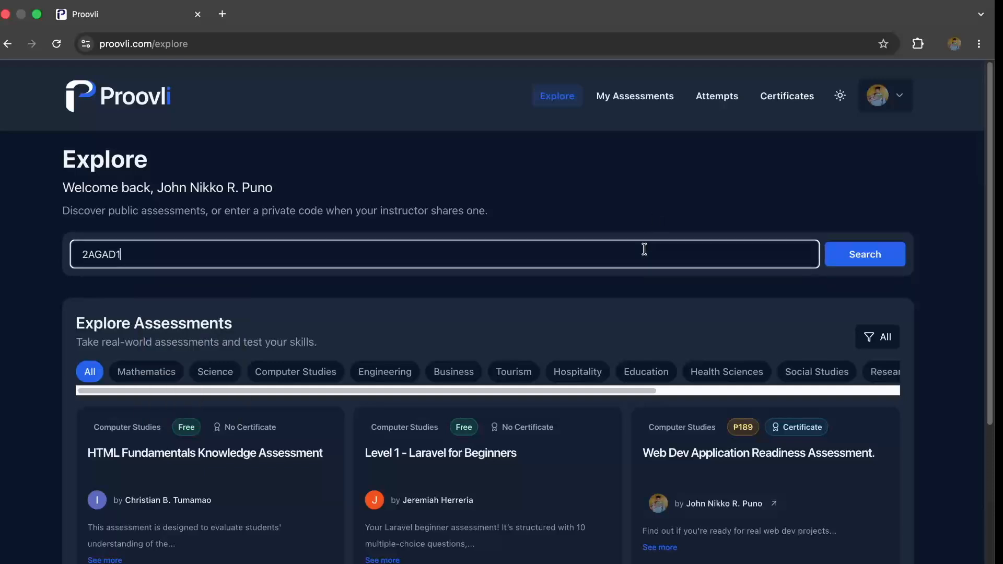
{"action": "left_click", "coordinate": [887, 255]}
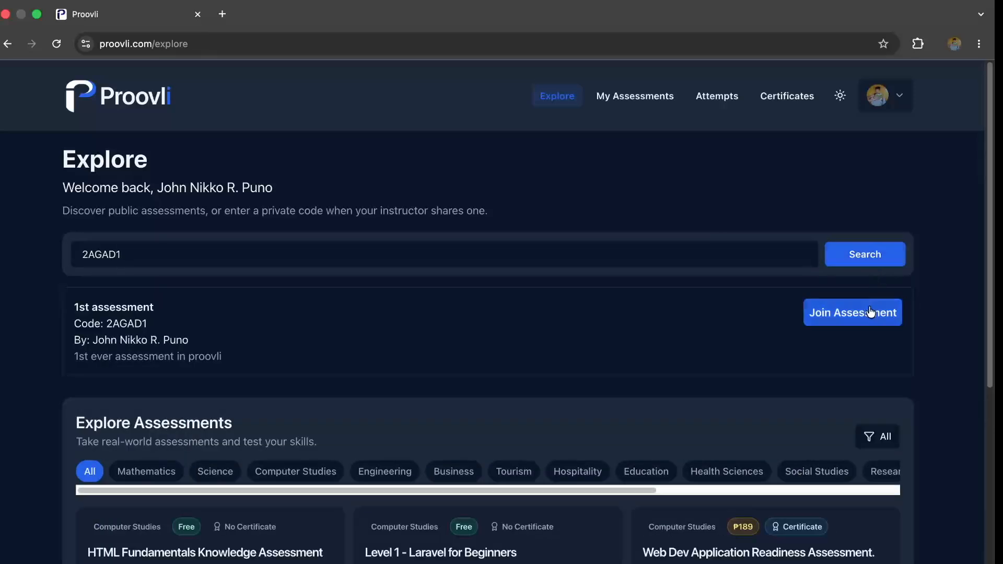
{"action": "left_click", "coordinate": [870, 313]}
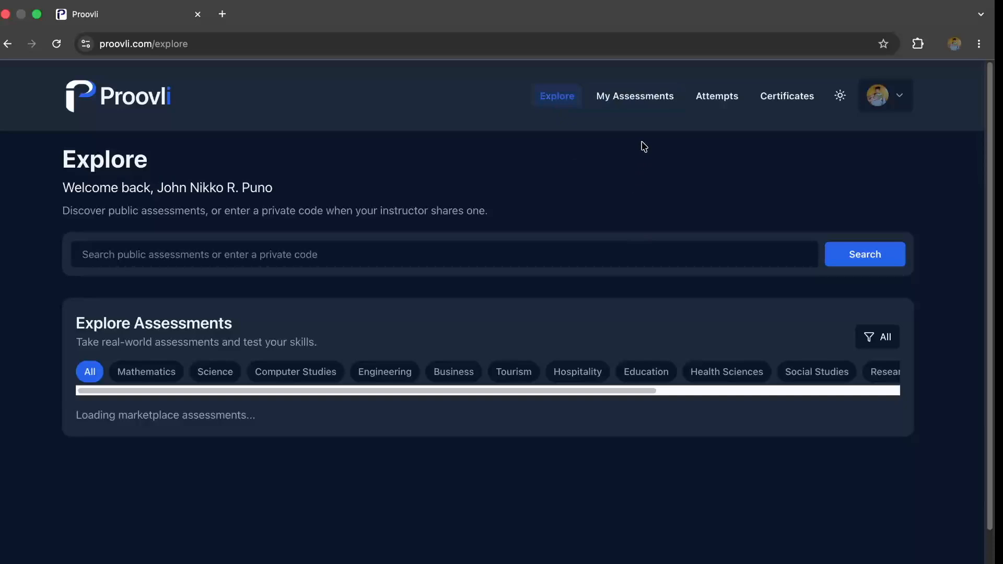
{"action": "left_click", "coordinate": [647, 107]}
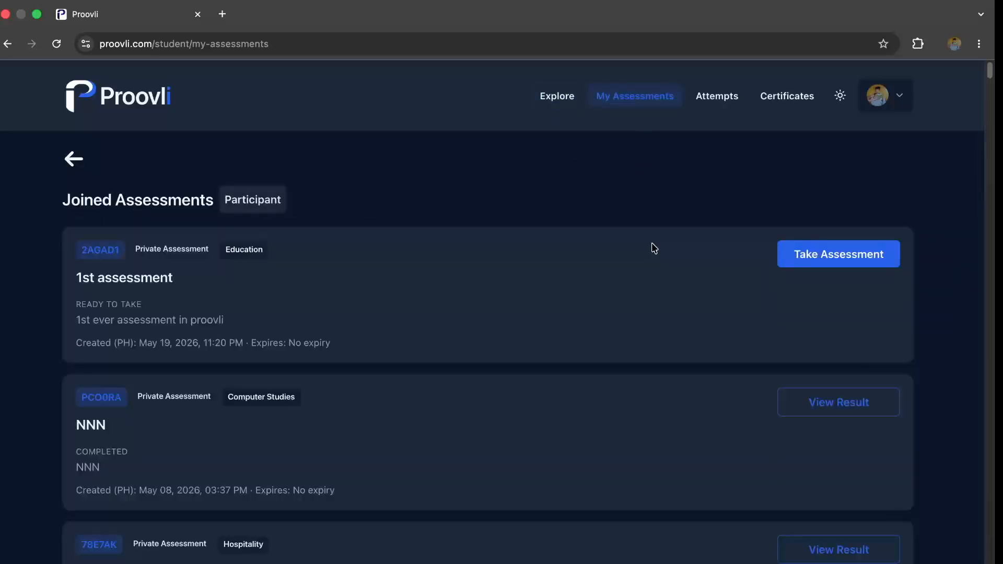
- Take "1st assessment" through to submission, answering True for 2+2=4? and 1 for 1+1, and leave the results page
{"action": "left_click", "coordinate": [834, 259]}
{"action": "left_click", "coordinate": [420, 360]}
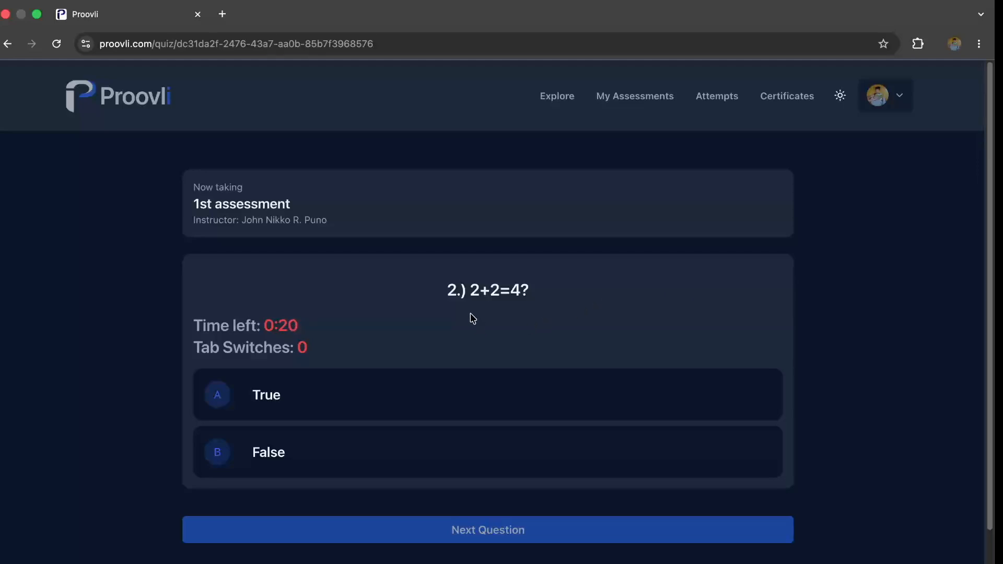
{"action": "left_click_drag", "start_coordinate": [447, 290], "coordinate": [545, 283]}
{"action": "left_click", "coordinate": [545, 283]}
{"action": "left_click", "coordinate": [510, 410]}
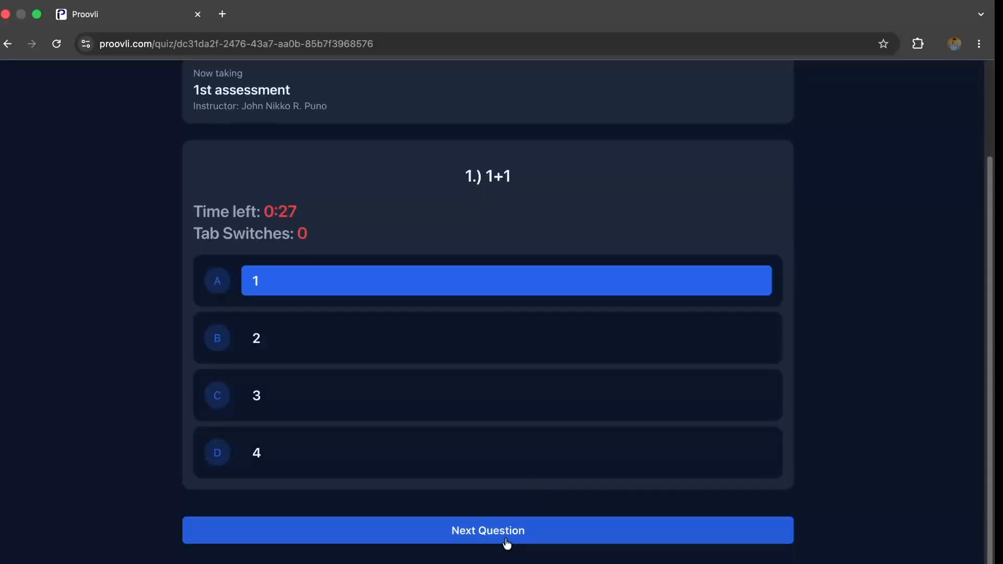
{"action": "left_click", "coordinate": [508, 542]}
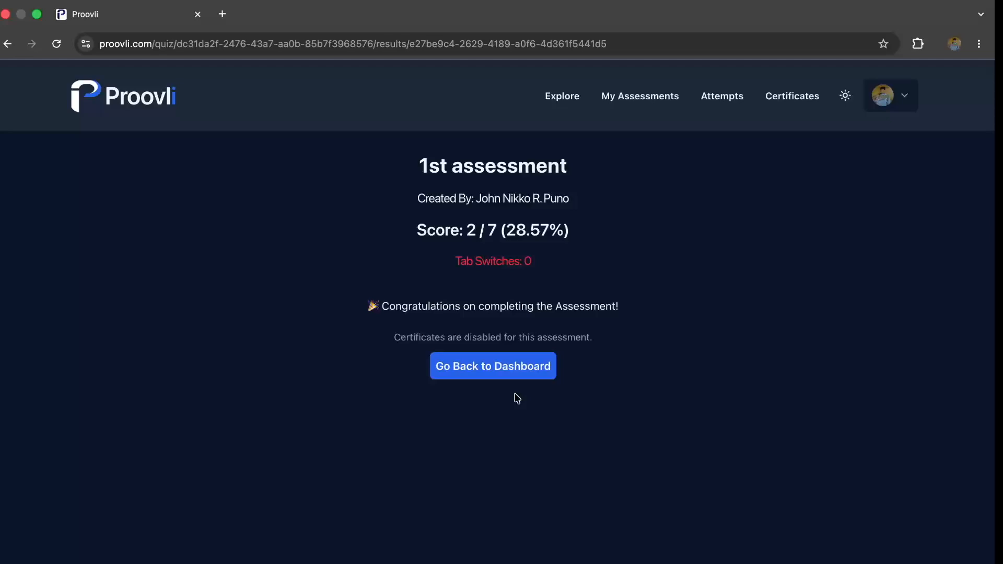
{"action": "left_click", "coordinate": [503, 367]}
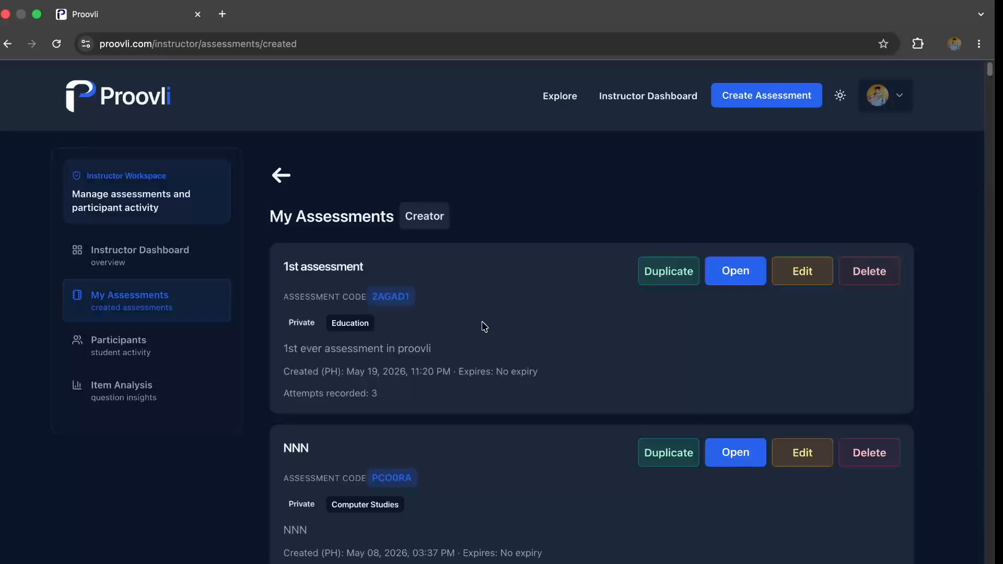
- As instructor, open the created "1st assessment" and review its participants, attempts and item analysis
{"action": "left_click", "coordinate": [745, 286]}
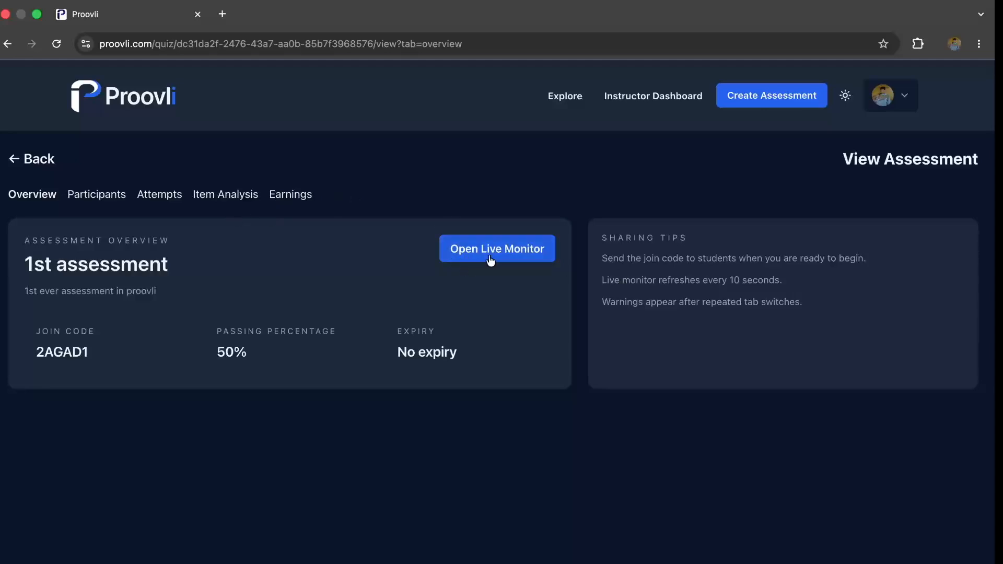
{"action": "left_click", "coordinate": [107, 204]}
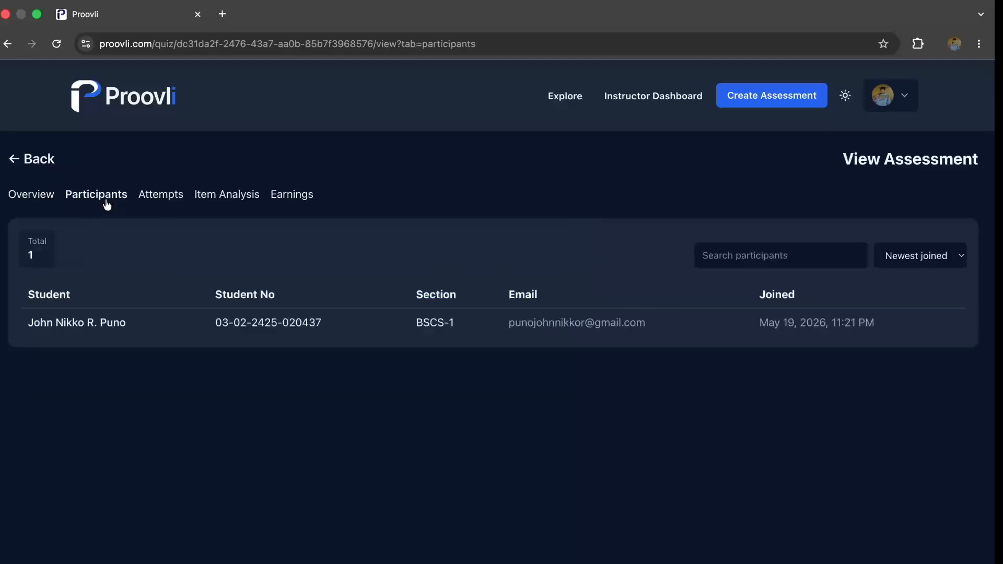
{"action": "left_click", "coordinate": [172, 204]}
{"action": "left_click", "coordinate": [224, 202]}
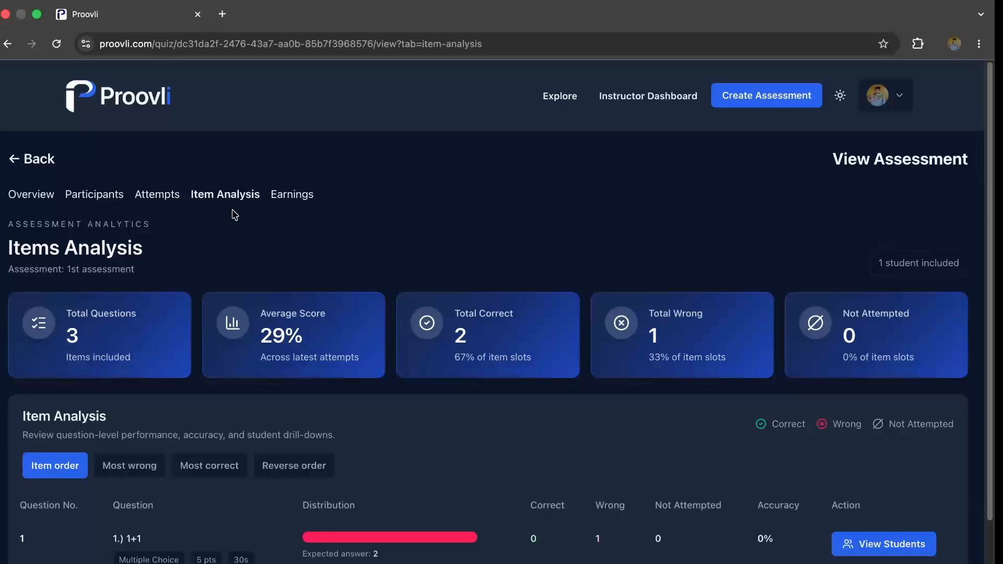
- Open the live monitor from the assessment overview and examine the student activity and live activity log
{"action": "left_click", "coordinate": [20, 196]}
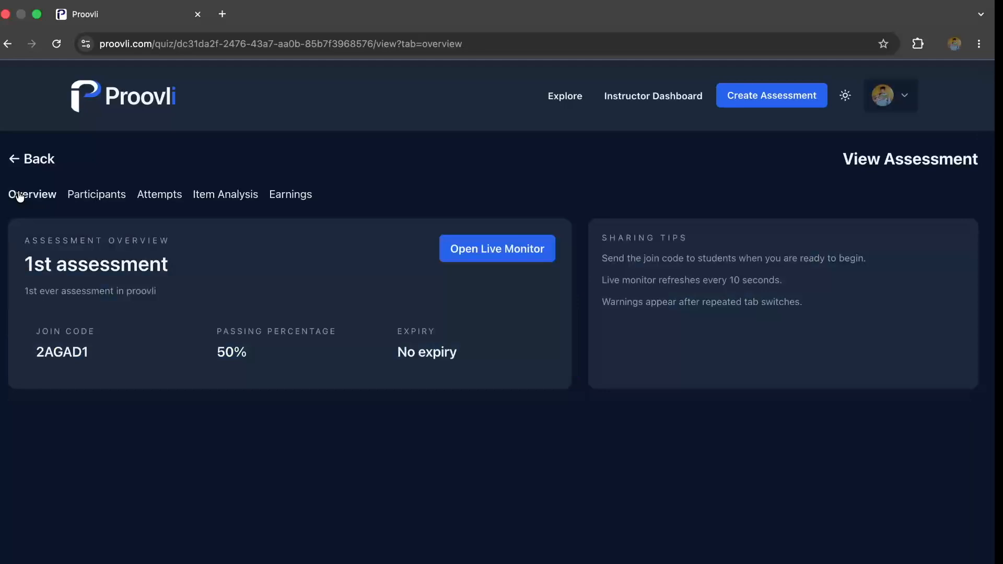
{"action": "left_click", "coordinate": [457, 253]}
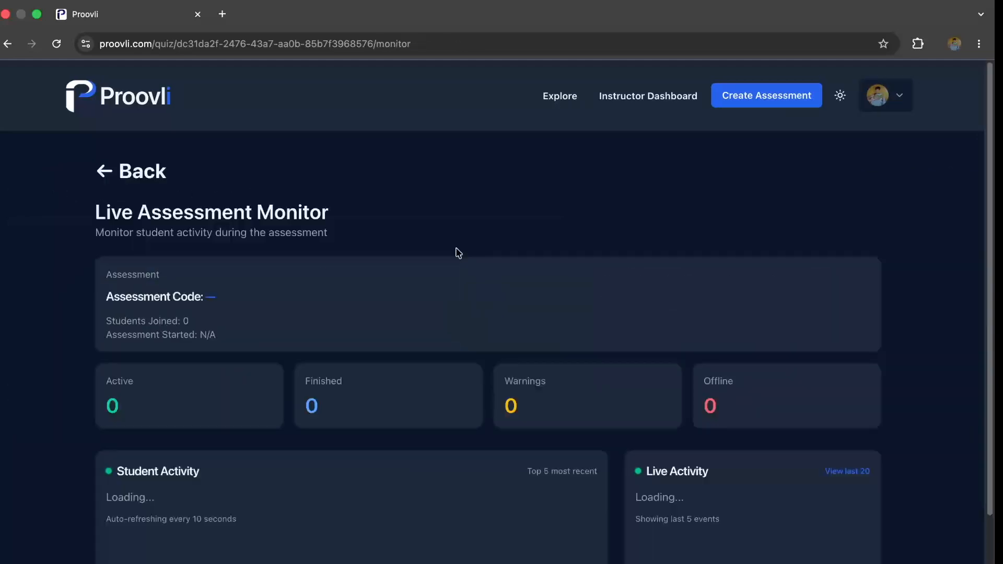
{"action": "scroll", "coordinate": [793, 294], "scroll_direction": "down", "scroll_amount": 1}
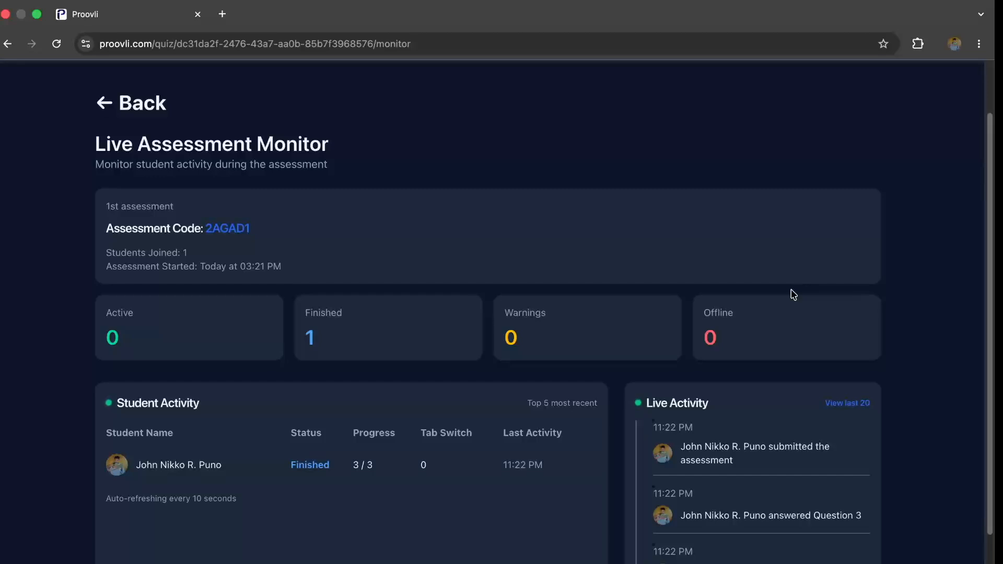
{"action": "scroll", "coordinate": [794, 294], "scroll_direction": "down", "scroll_amount": 2}
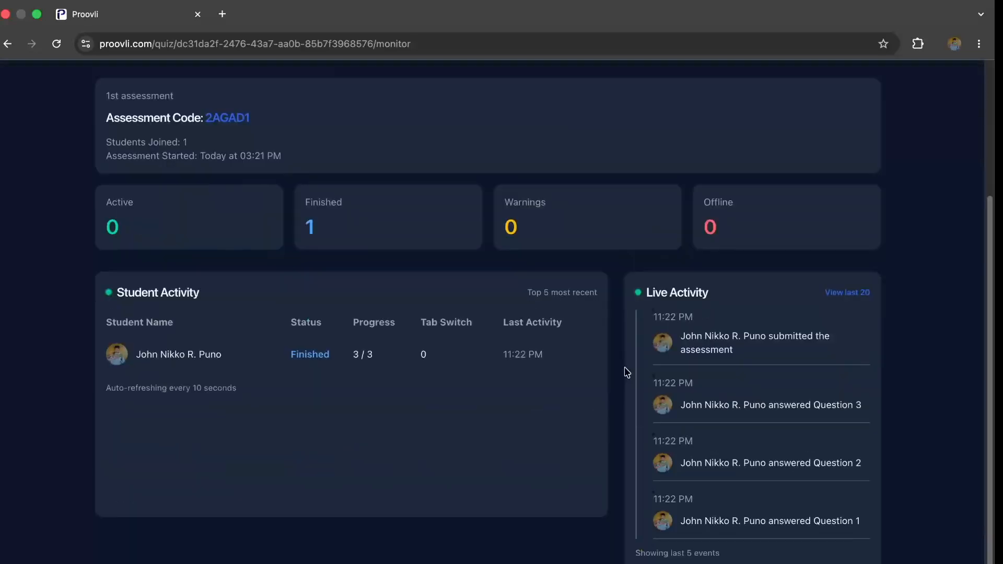